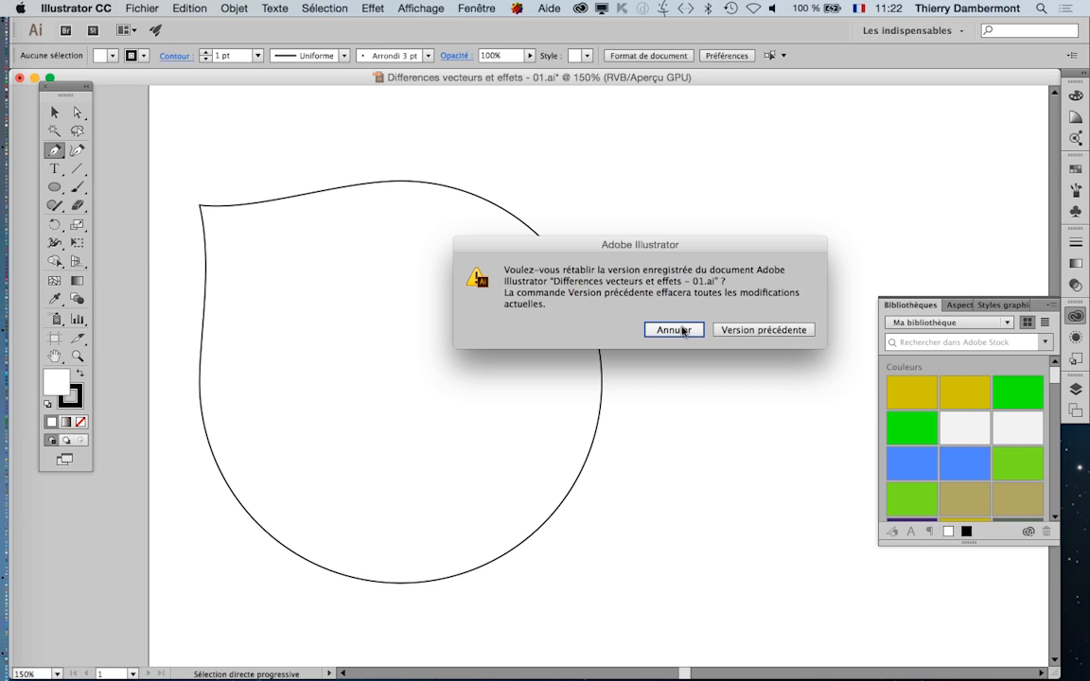
# - Cancel reverting the document, step back through the shape's anchor-point edits and redo them up to the pointed teardrop
pyautogui.click(683, 330)
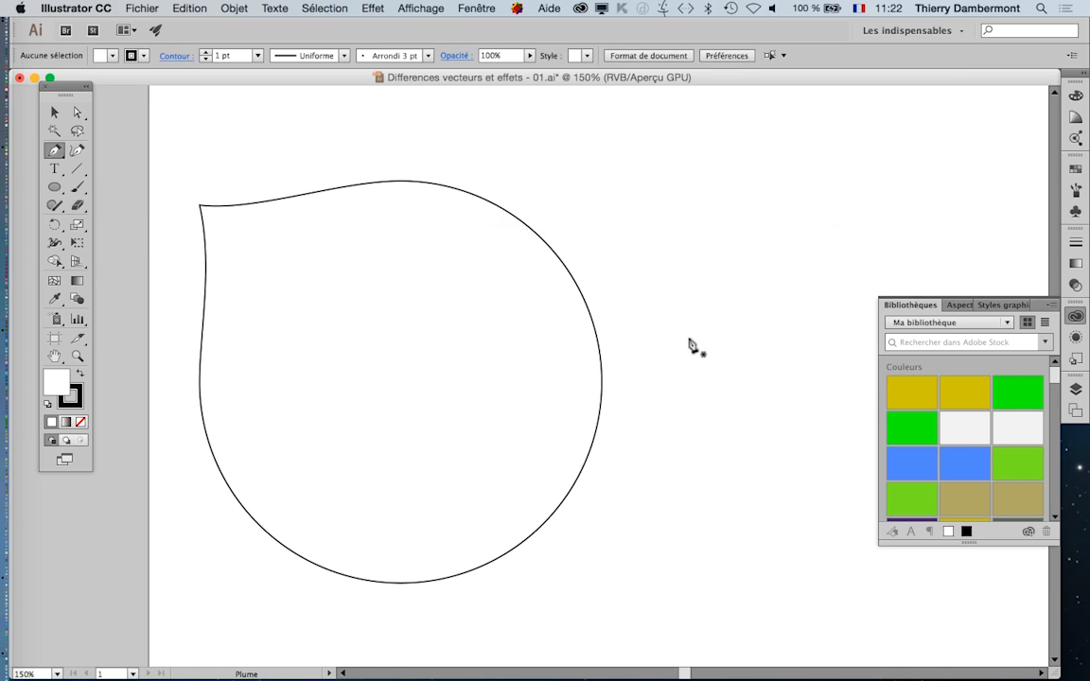
pyautogui.press('super+z')
pyautogui.press('super+z')
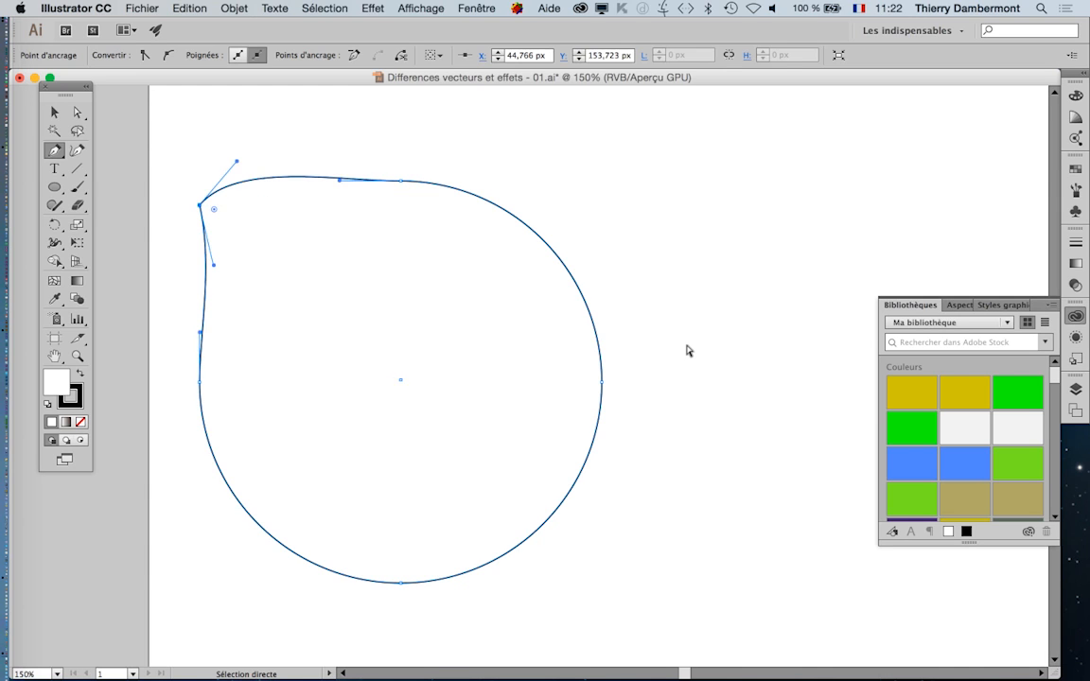
pyautogui.press('super+z')
pyautogui.press('super+z')
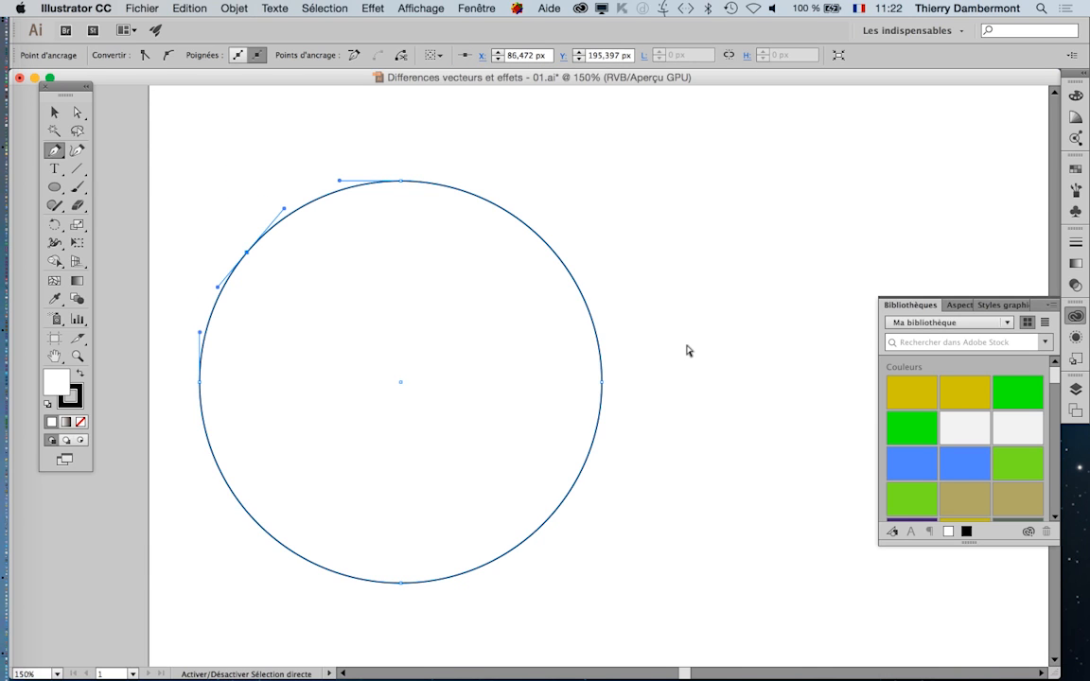
pyautogui.press('super+shift+z')
pyautogui.press('super+shift+z')
pyautogui.press('super+shift+z')
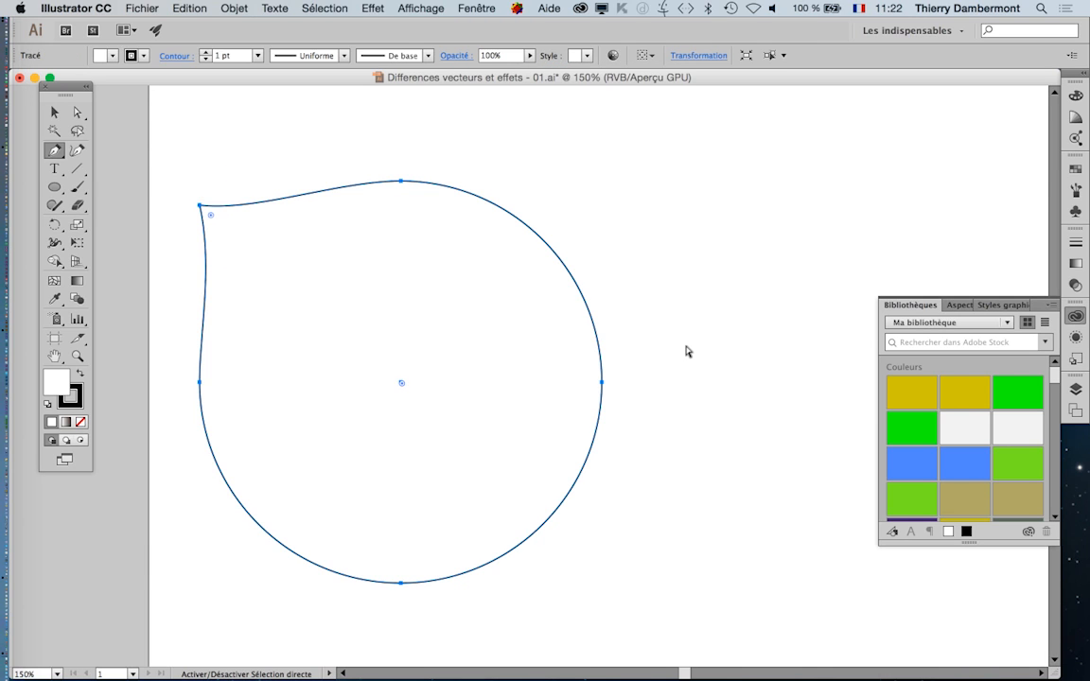
pyautogui.press('super+z')
pyautogui.press('super+z')
pyautogui.press('super+z')
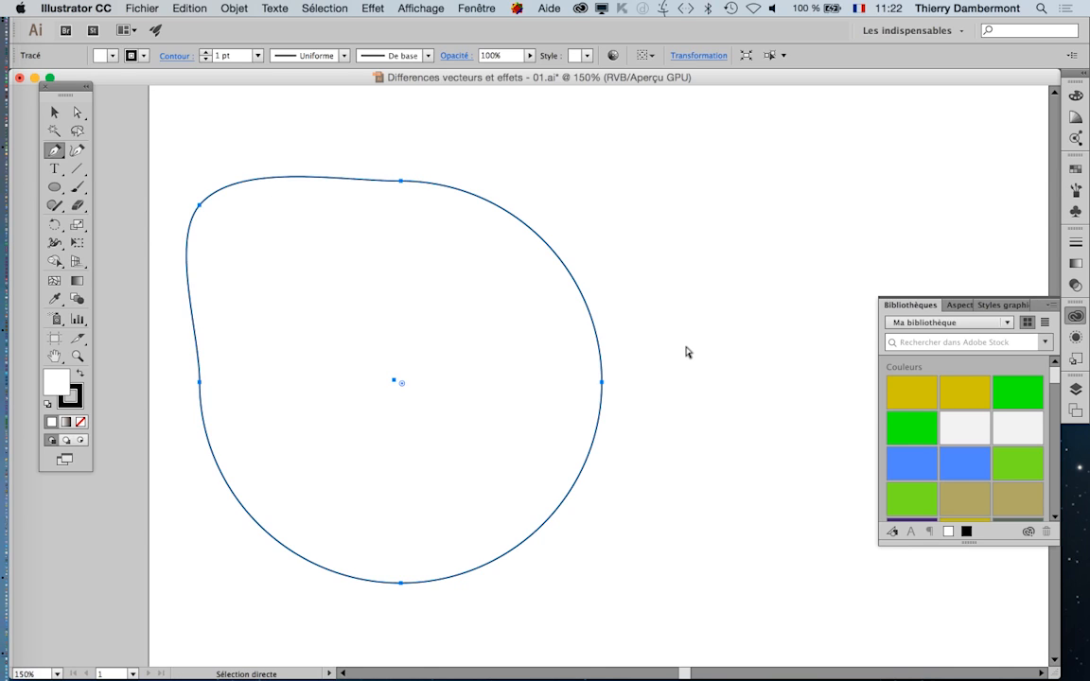
pyautogui.press('super+z')
pyautogui.press('super+shift+z')
pyautogui.press('super+shift+z')
pyautogui.press('super+shift+z')
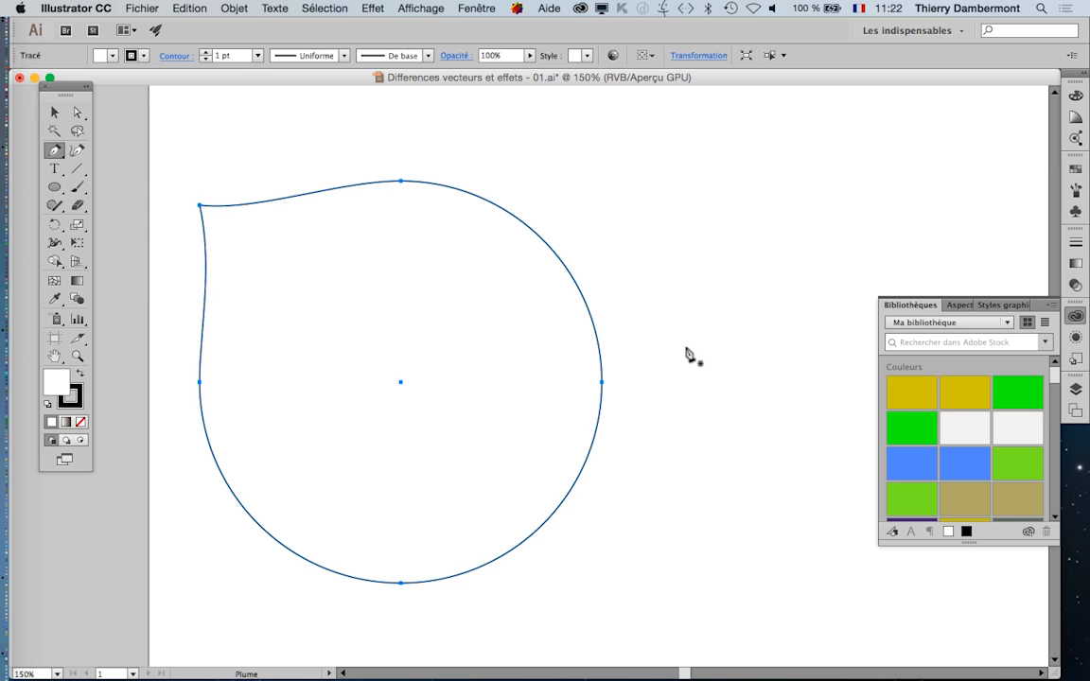
pyautogui.click(189, 10)
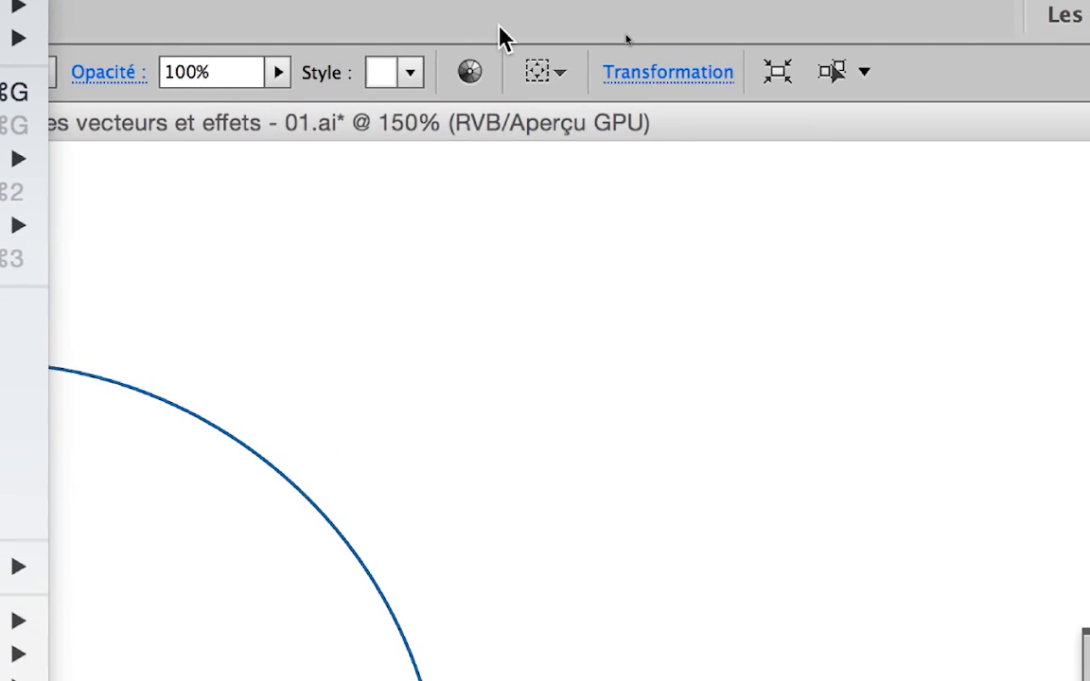
pyautogui.click(501, 27)
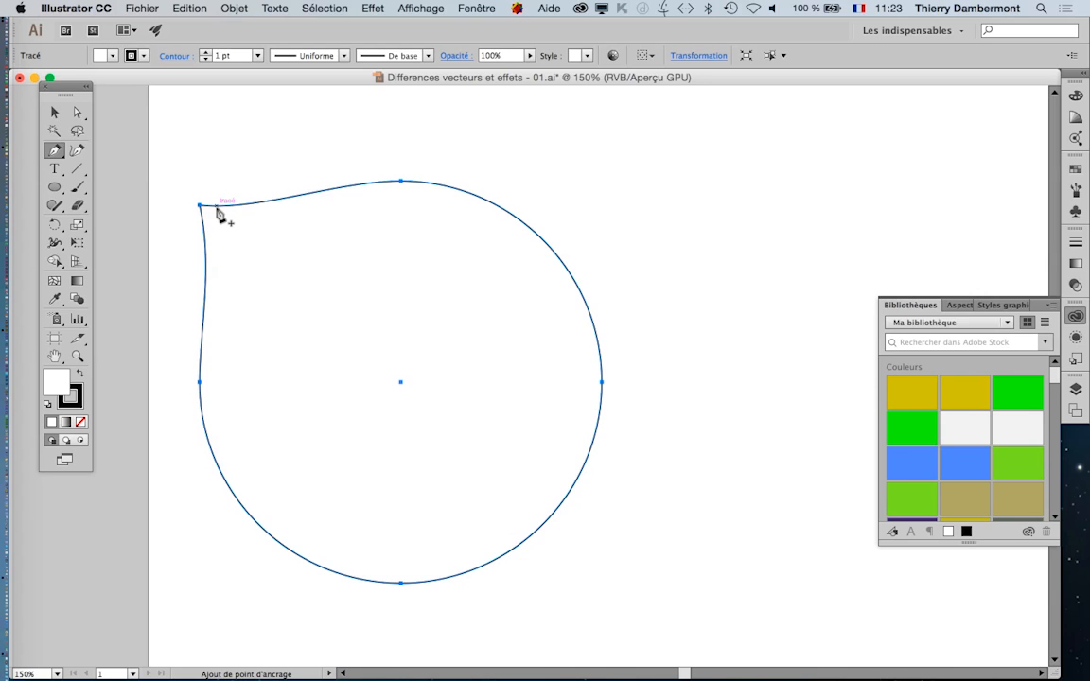
# - Add anchor points between the existing ones along the whole selected teardrop path, applying Ajout de point d'ancrage twice
pyautogui.click(54, 112)
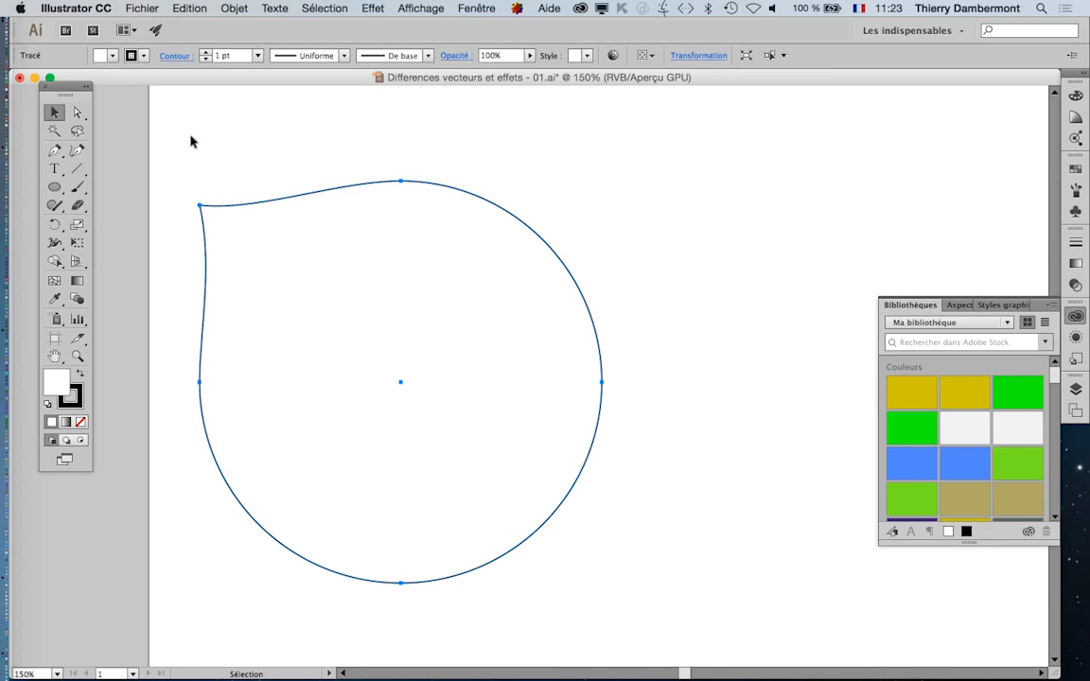
pyautogui.click(208, 163)
pyautogui.click(248, 206)
pyautogui.click(192, 8)
pyautogui.moveTo(233, 7)
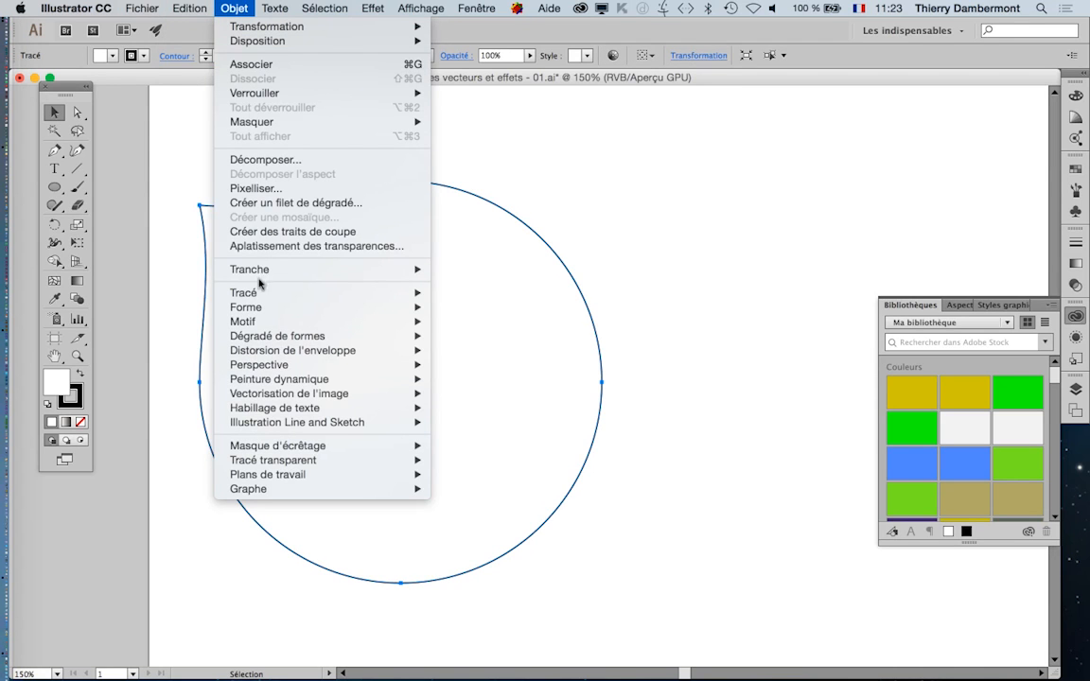
pyautogui.moveTo(260, 296)
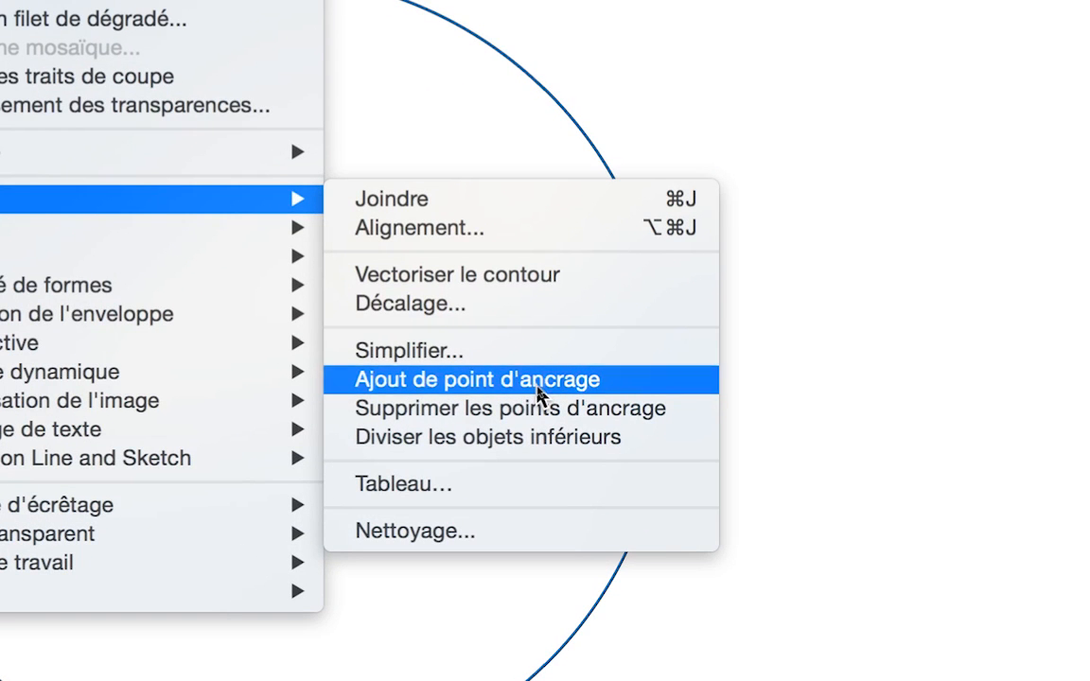
pyautogui.click(539, 392)
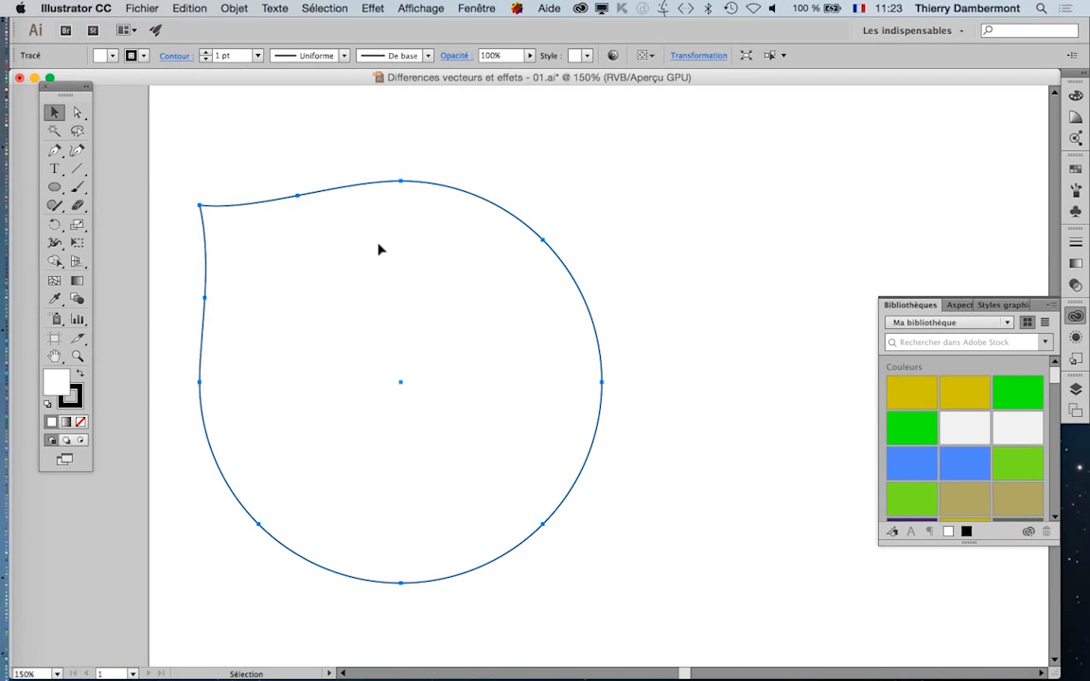
pyautogui.click(229, 7)
pyautogui.moveTo(274, 294)
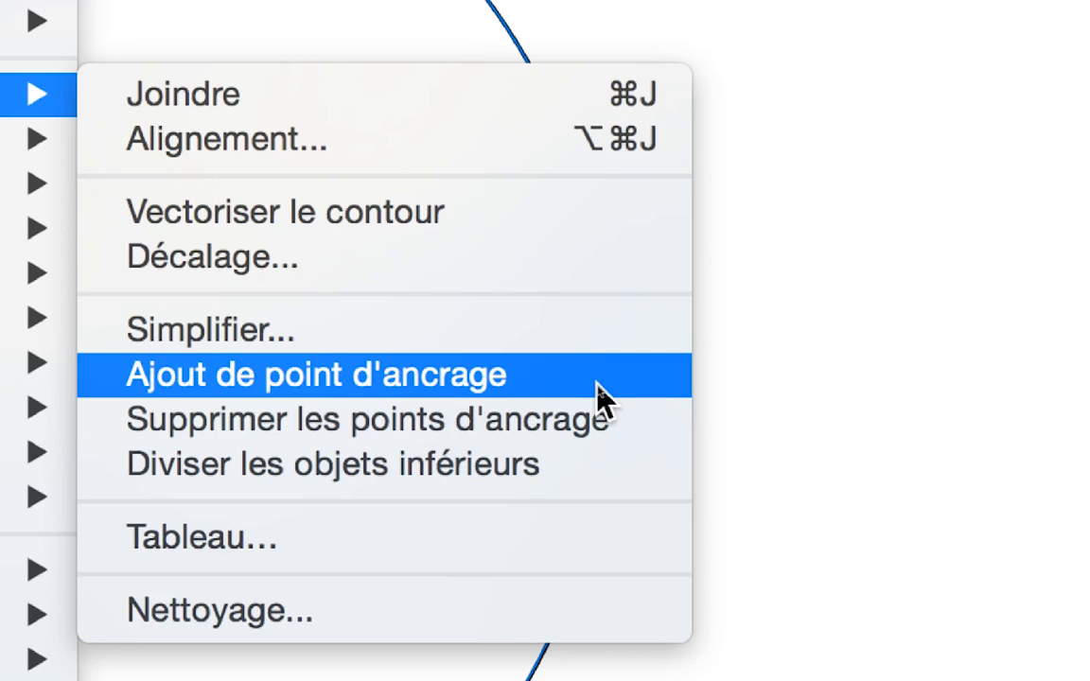
pyautogui.click(599, 379)
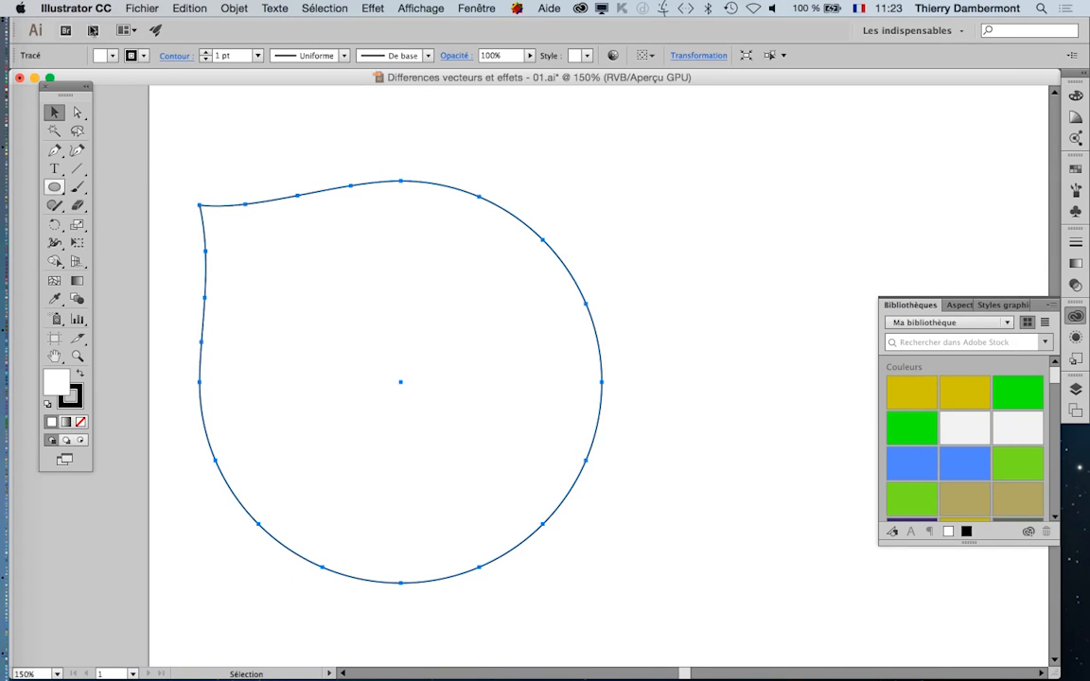
# - Place the tools palette beside the shape and directly select its upper-right, top, lower-right and bottom anchor points individually
pyautogui.click(187, 8)
pyautogui.moveTo(80, 87); pyautogui.dragTo(685, 161)
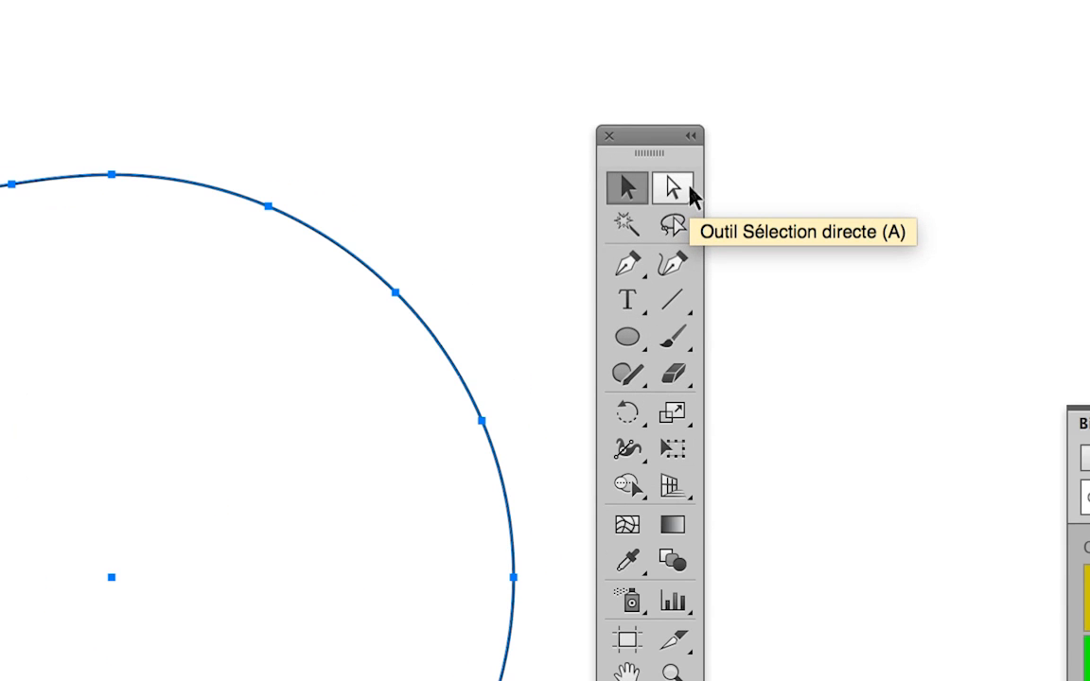
pyautogui.click(685, 187)
pyautogui.click(574, 208)
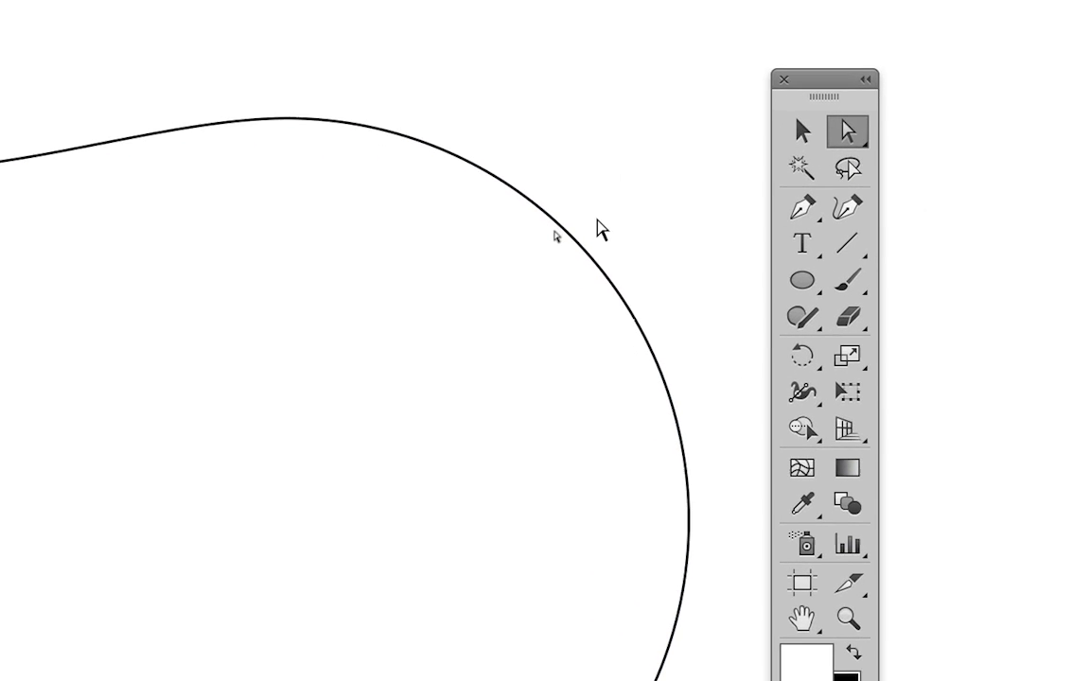
pyautogui.click(463, 273)
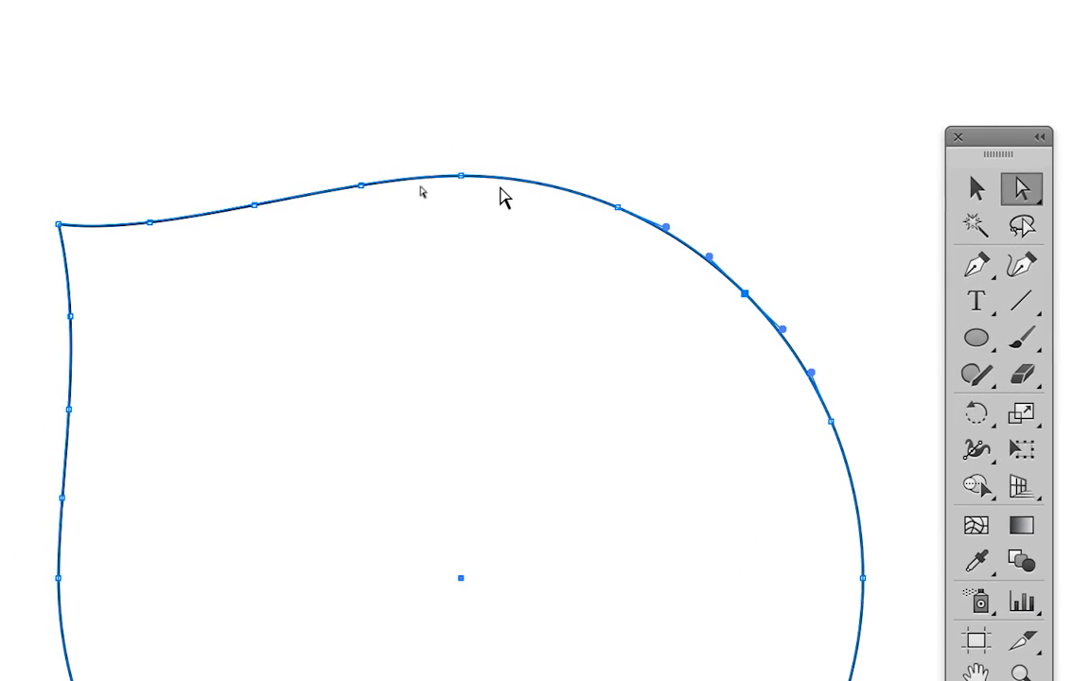
pyautogui.click(485, 186)
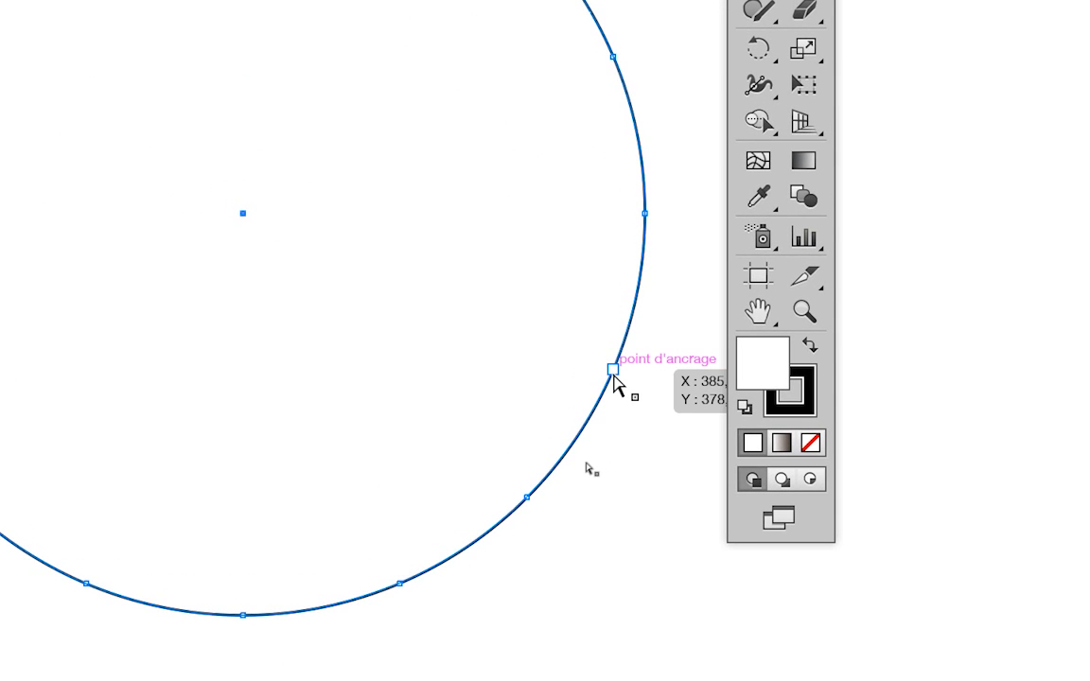
pyautogui.click(613, 373)
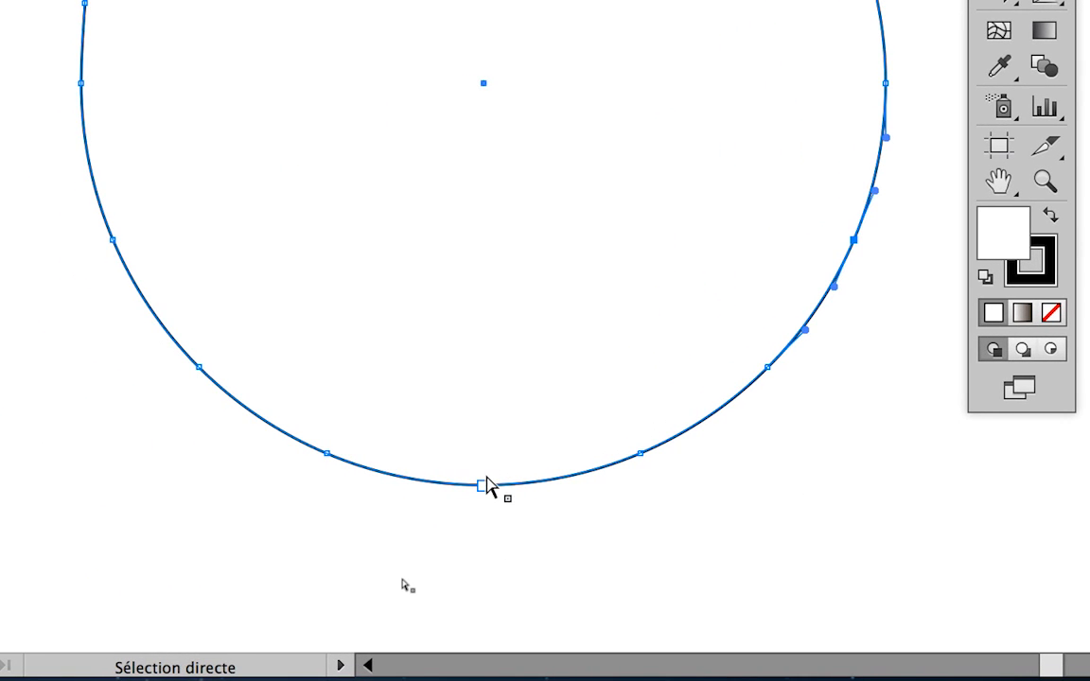
pyautogui.click(484, 485)
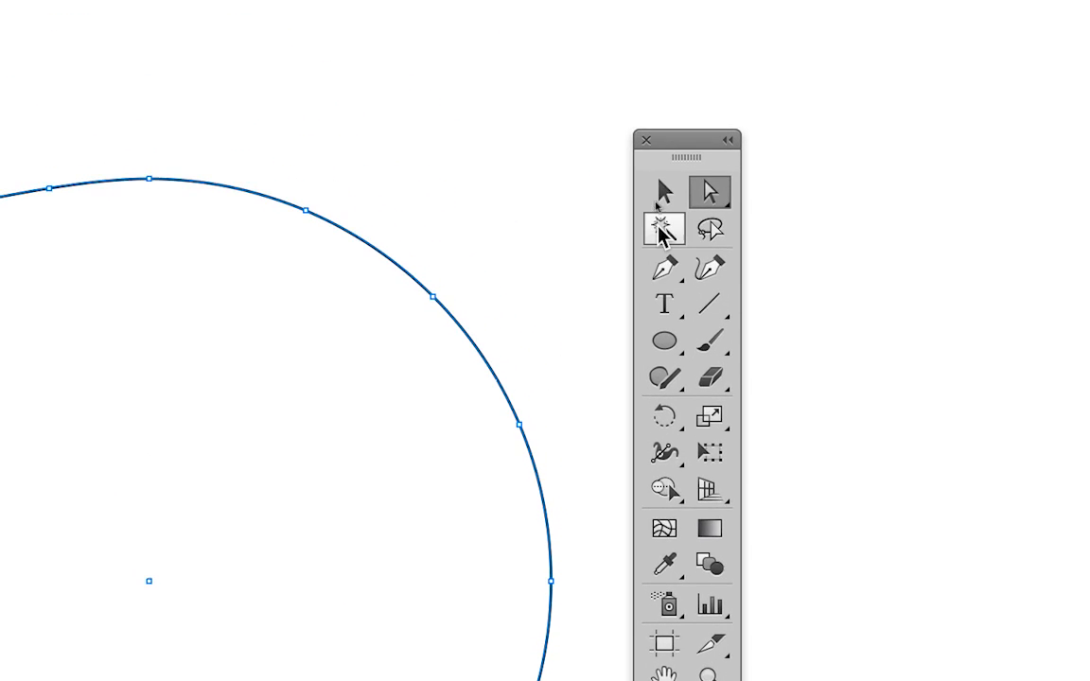
# - Switch from whole-shape to single-point selection and pull the shape's top anchor point upward into a rounded bump
pyautogui.click(658, 217)
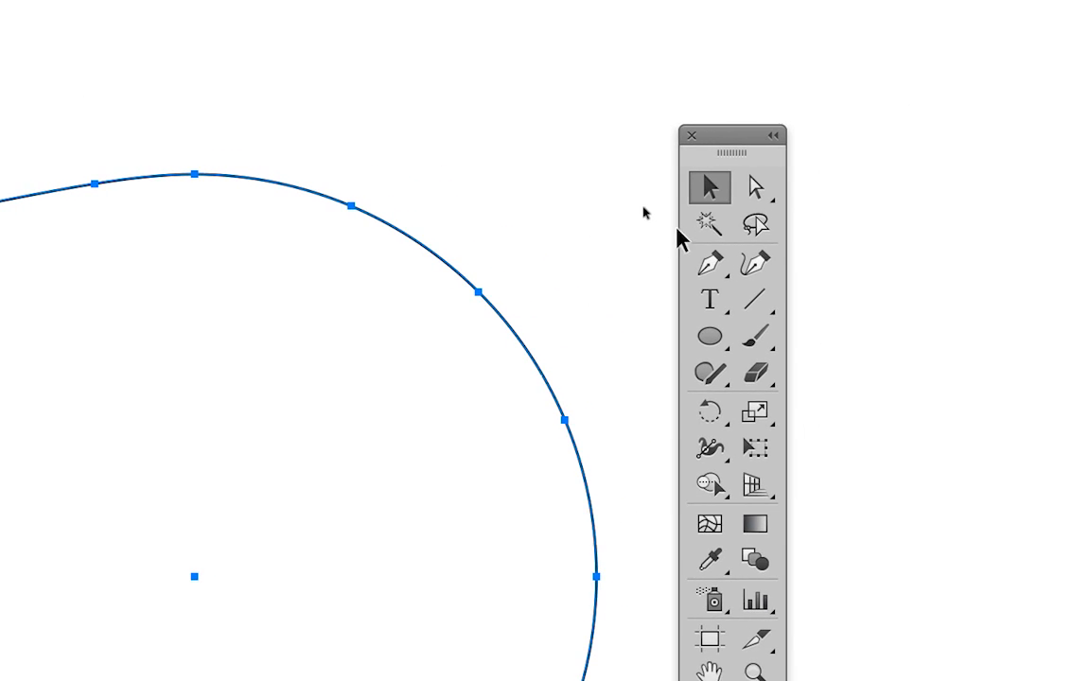
pyautogui.click(629, 212)
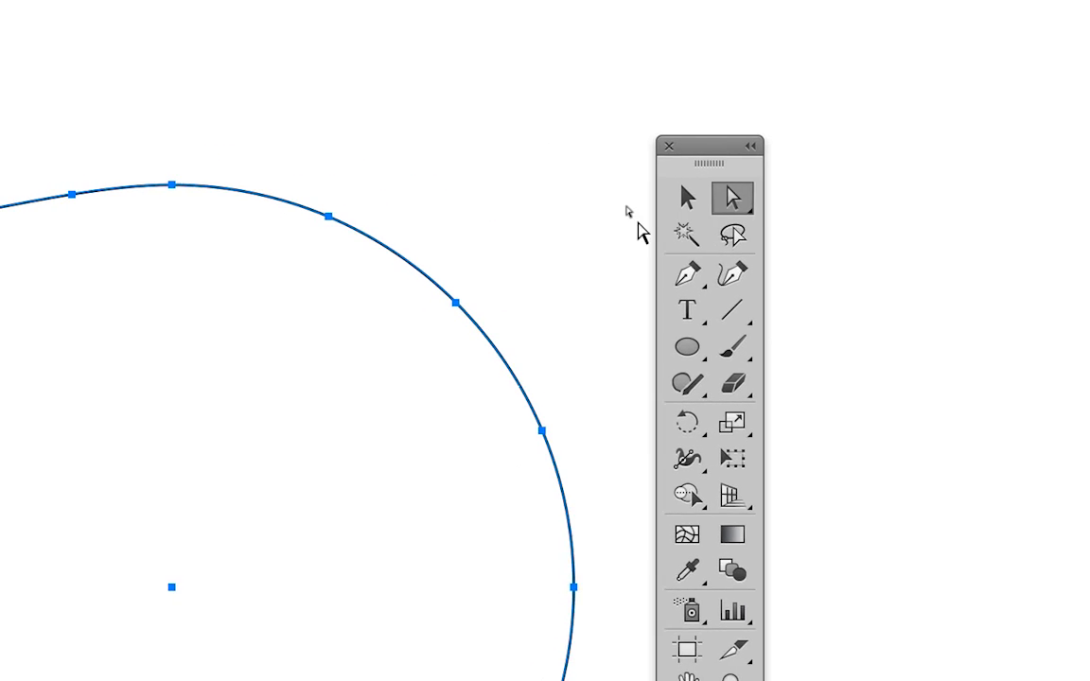
pyautogui.click(620, 247)
pyautogui.click(502, 284)
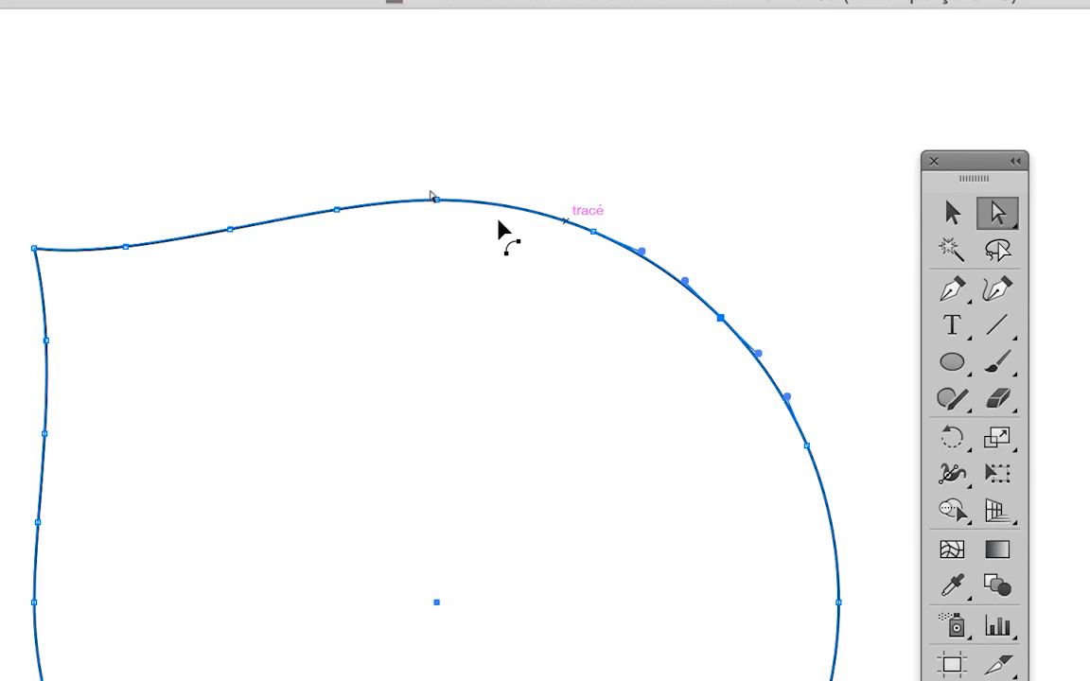
pyautogui.moveTo(478, 215); pyautogui.dragTo(483, 178)
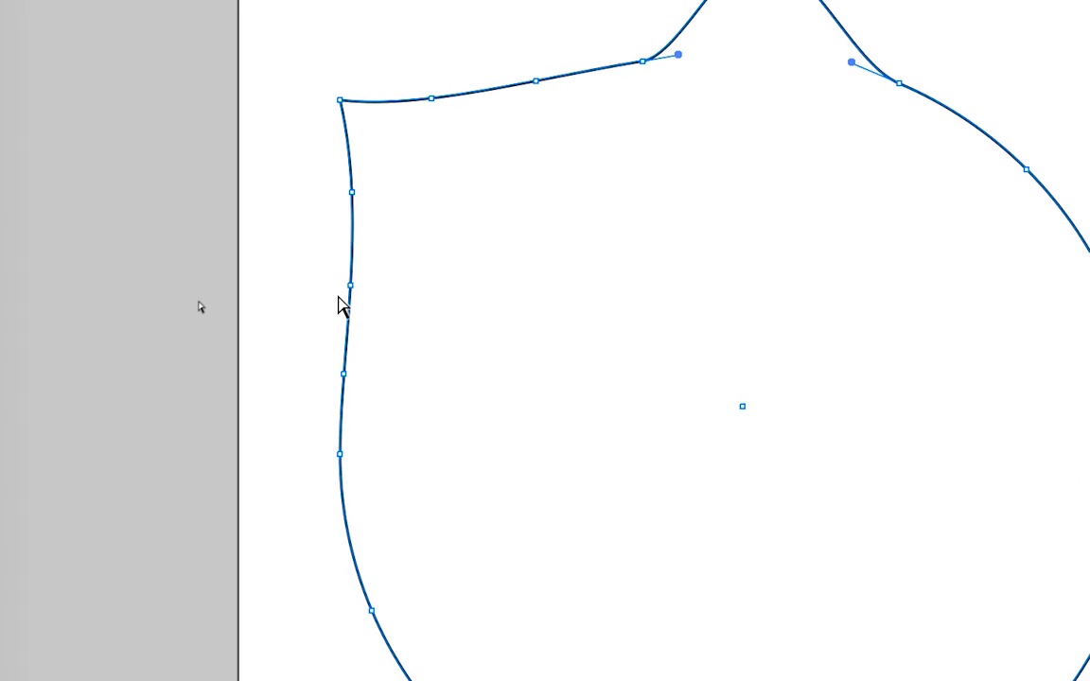
# - Undo a trial inward move of the left-side anchor point and pull the lower-left one outward to X 25 px, Y 393 px
pyautogui.moveTo(347, 292); pyautogui.dragTo(379, 295)
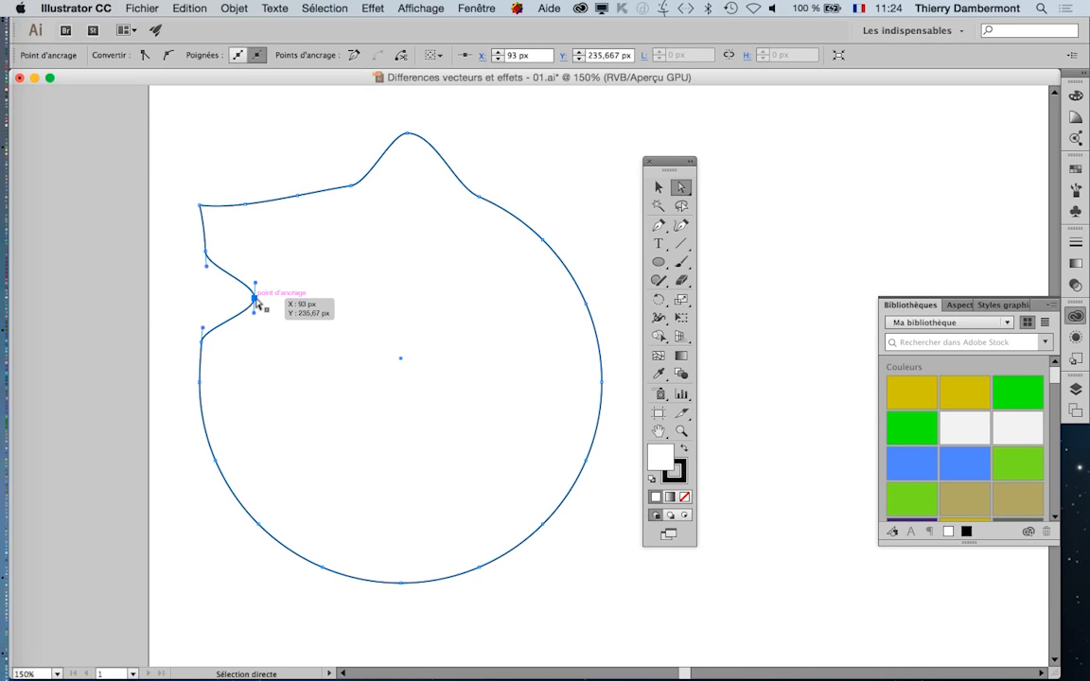
pyautogui.press('super+z')
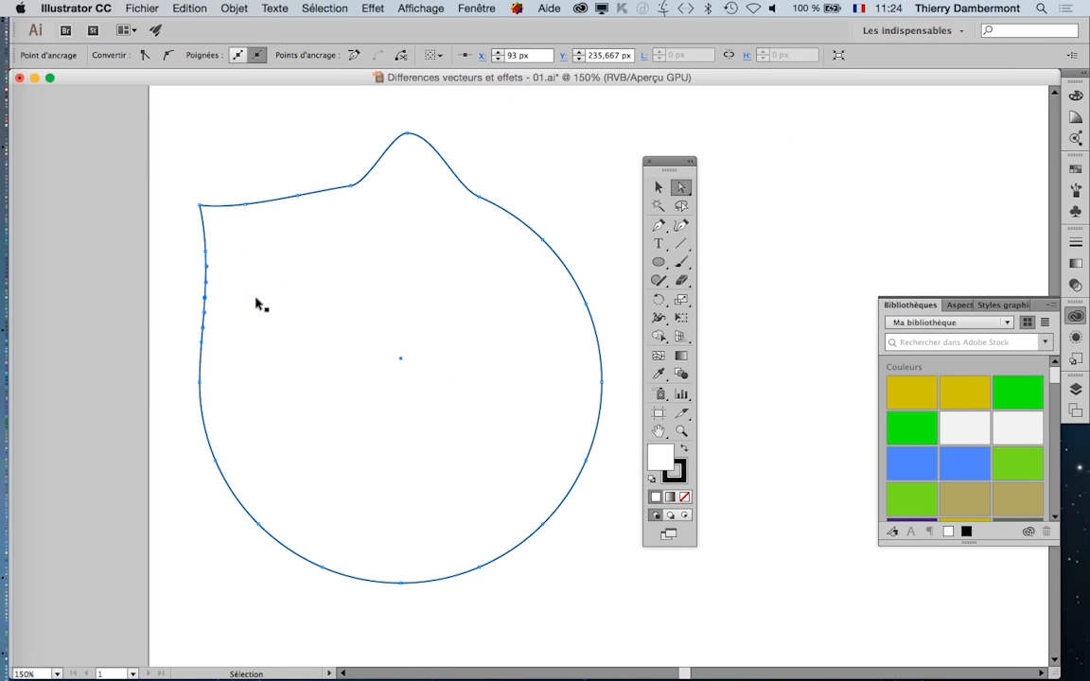
pyautogui.moveTo(216, 461); pyautogui.dragTo(177, 476)
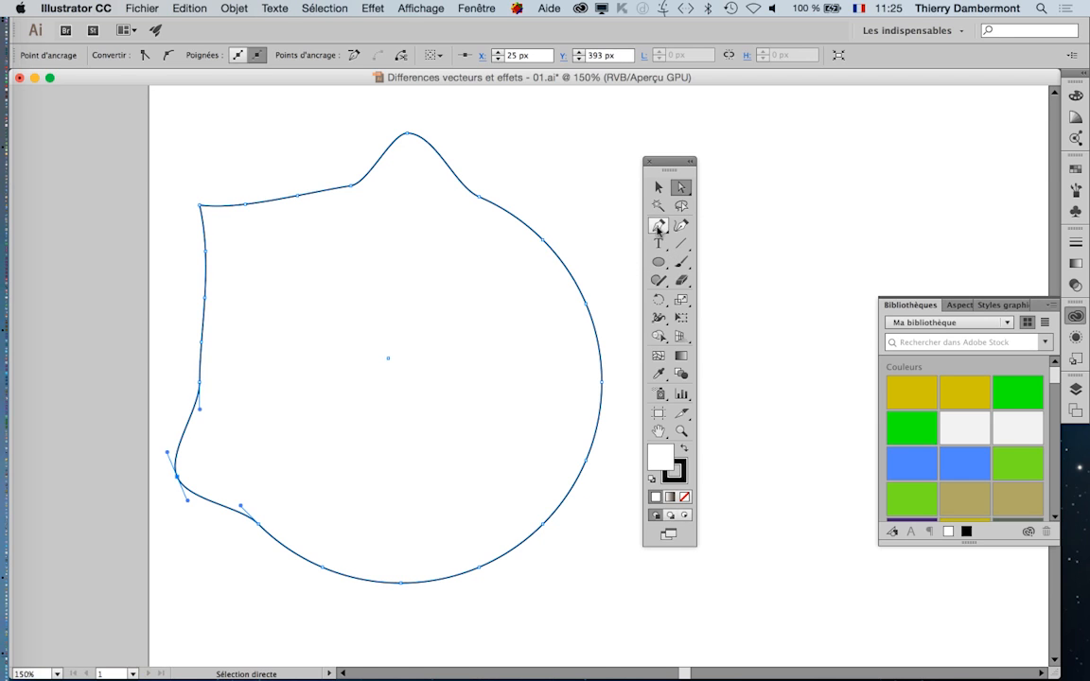
# - Turn the pulled-out lower-left point into a sharp corner by bending both its handles inward independently with the Pen tool
pyautogui.click(659, 226)
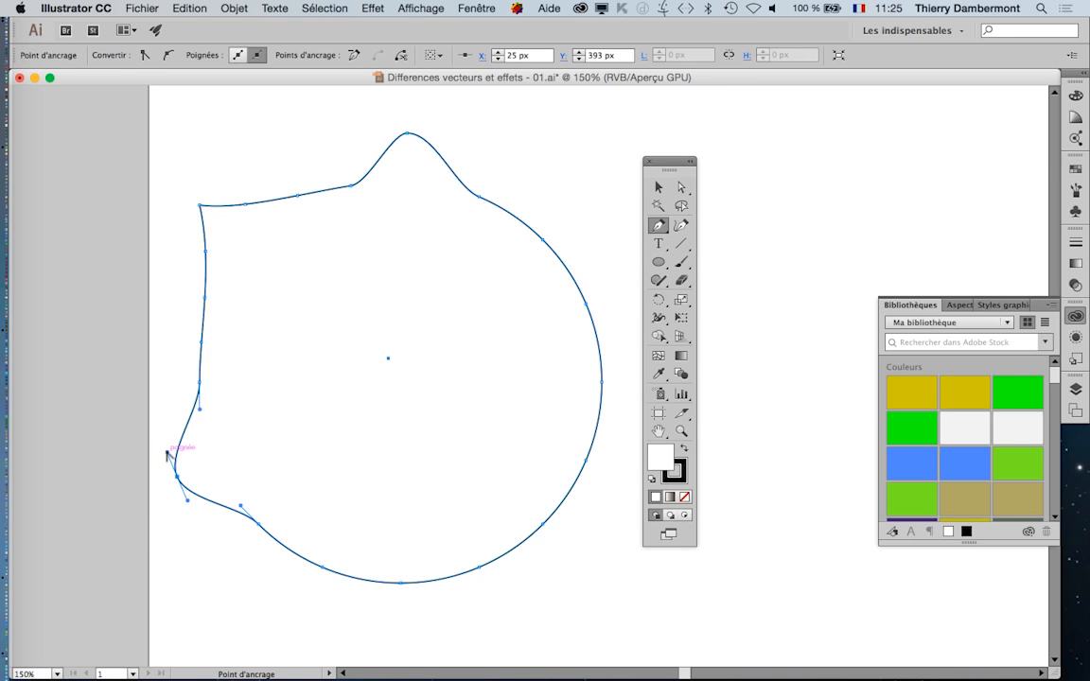
pyautogui.moveTo(168, 454); pyautogui.dragTo(198, 448)
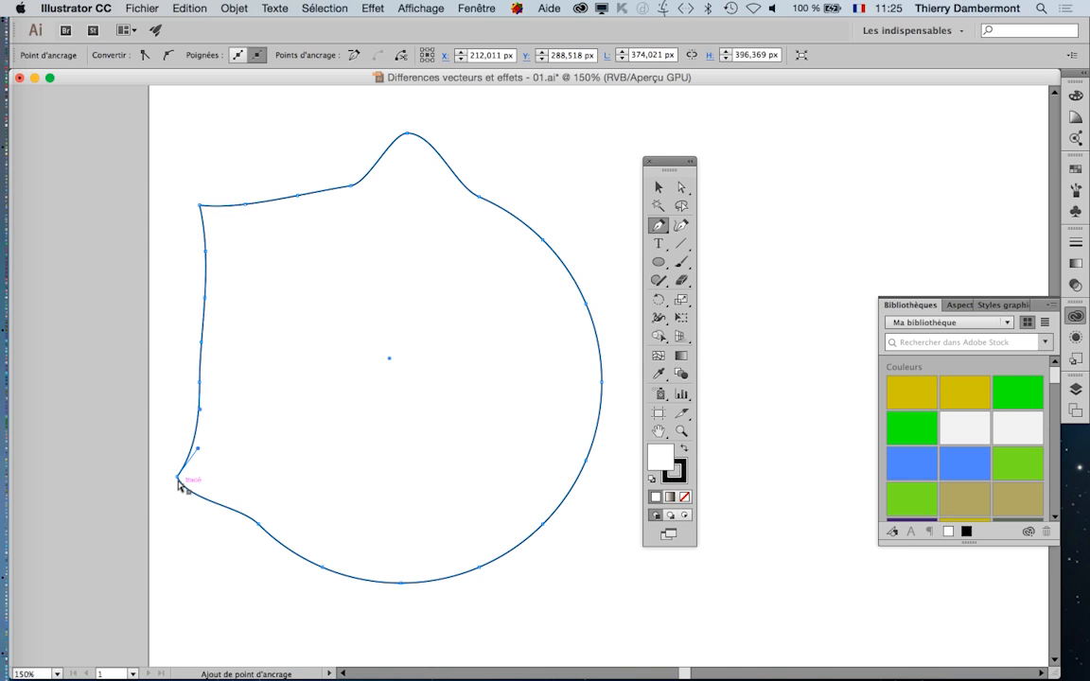
pyautogui.keyDown('super'); pyautogui.click(178, 478); pyautogui.keyUp('super')
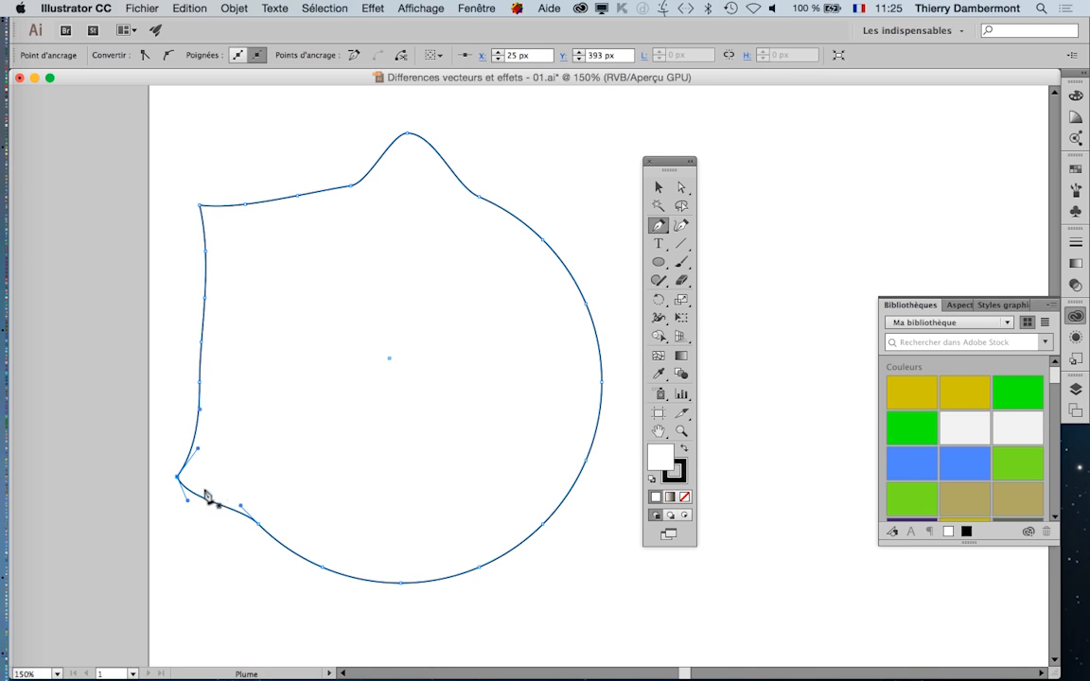
pyautogui.moveTo(188, 501); pyautogui.dragTo(223, 474)
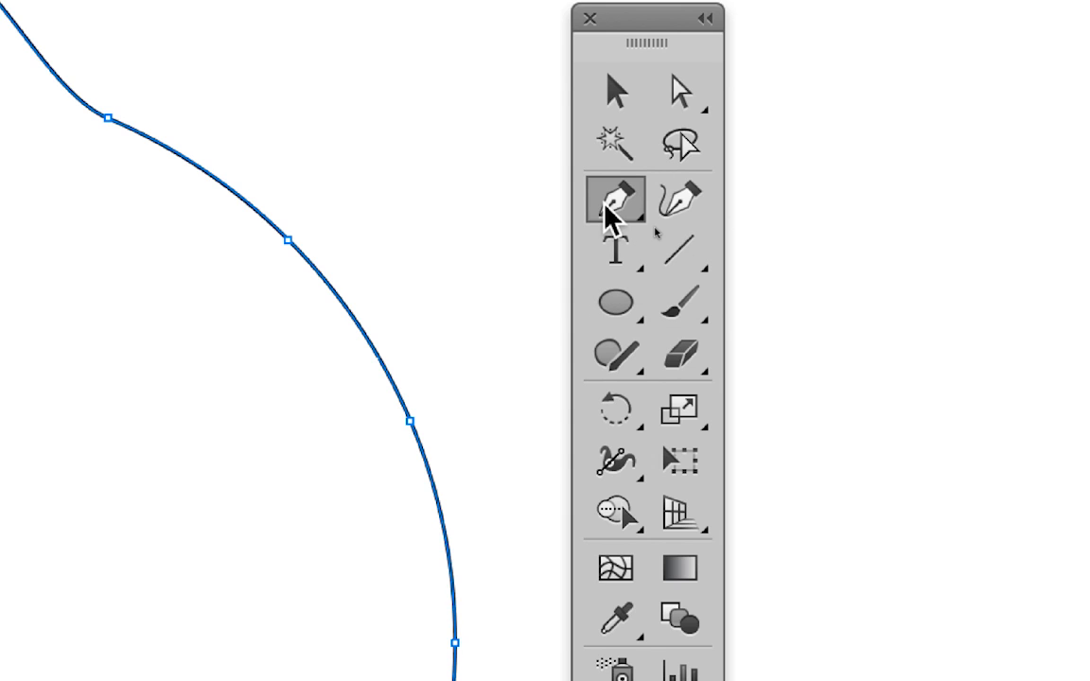
# - Select the anchor point at the peak of the upper bump and bend its left handle downward independently of the right one
pyautogui.press('a')
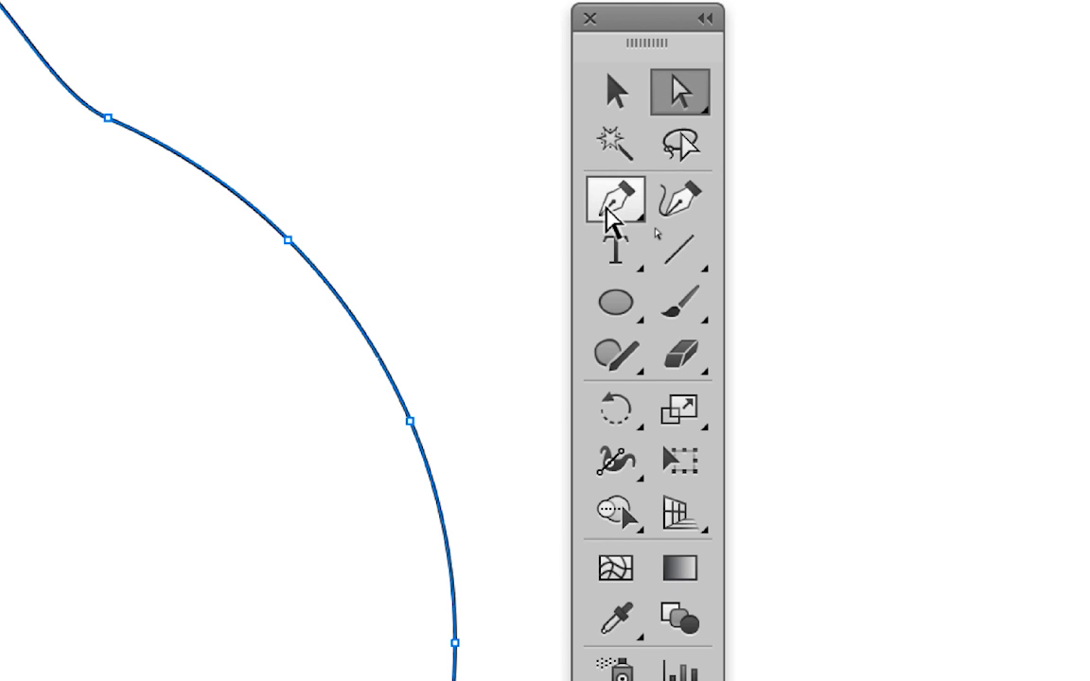
pyautogui.click(609, 203)
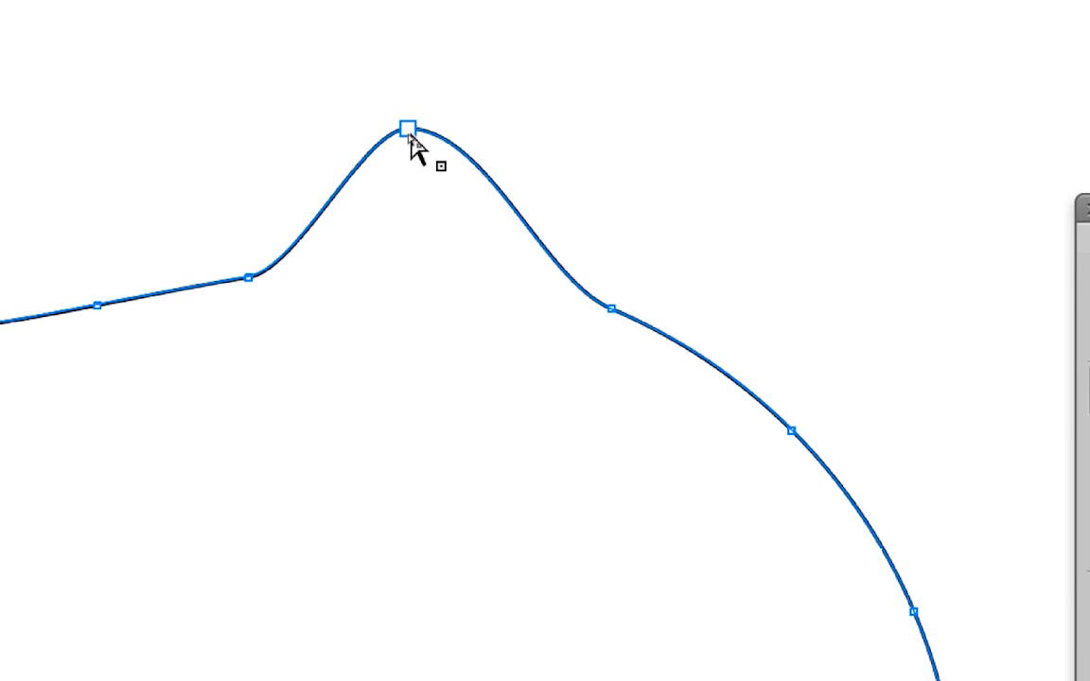
pyautogui.click(408, 133)
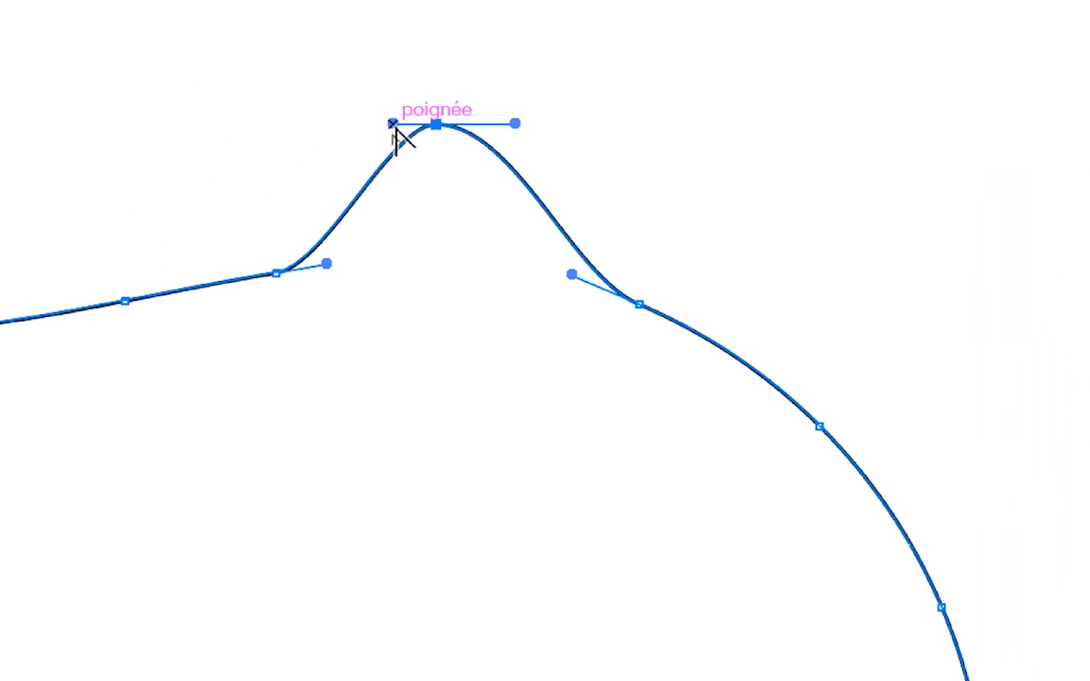
pyautogui.moveTo(391, 121); pyautogui.dragTo(404, 232)
pyautogui.moveTo(400, 159); pyautogui.dragTo(399, 159)
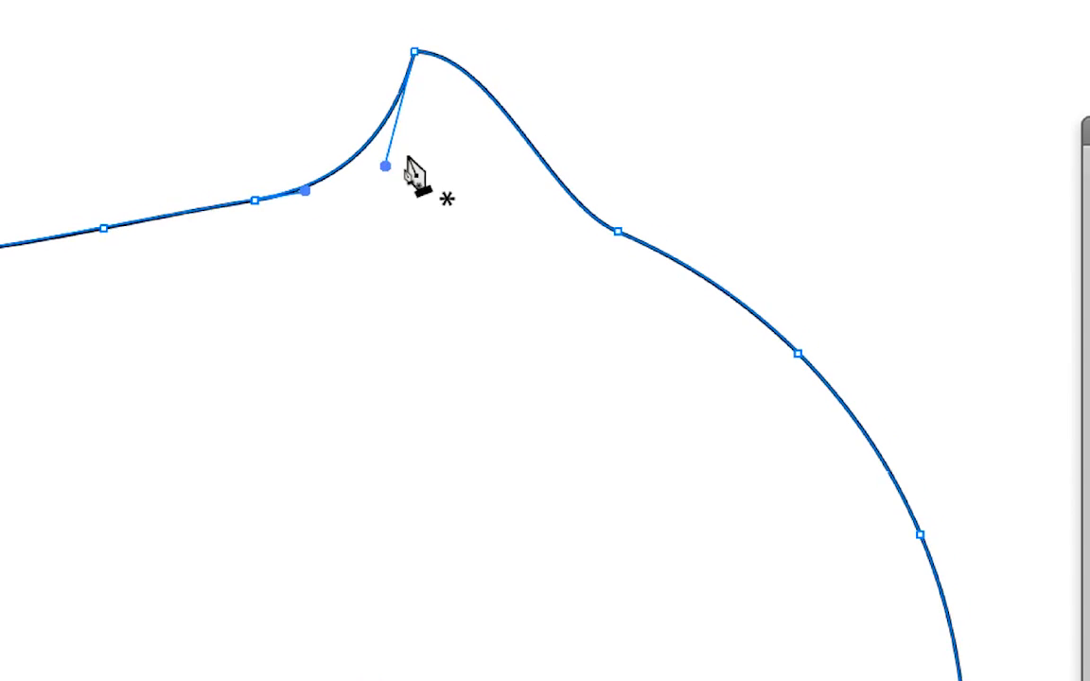
# - Bend the peak point's right handle downward independently of the left one, making the peak a sharp inward-curving corner
pyautogui.press('a')
pyautogui.click(429, 43)
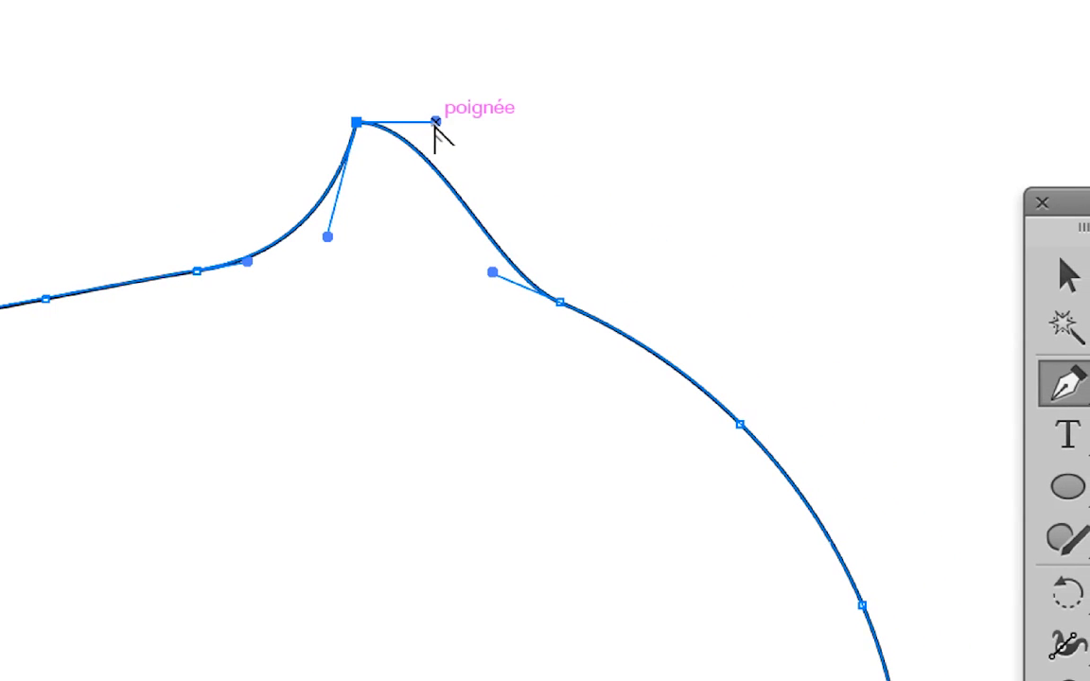
pyautogui.moveTo(435, 121); pyautogui.dragTo(406, 243)
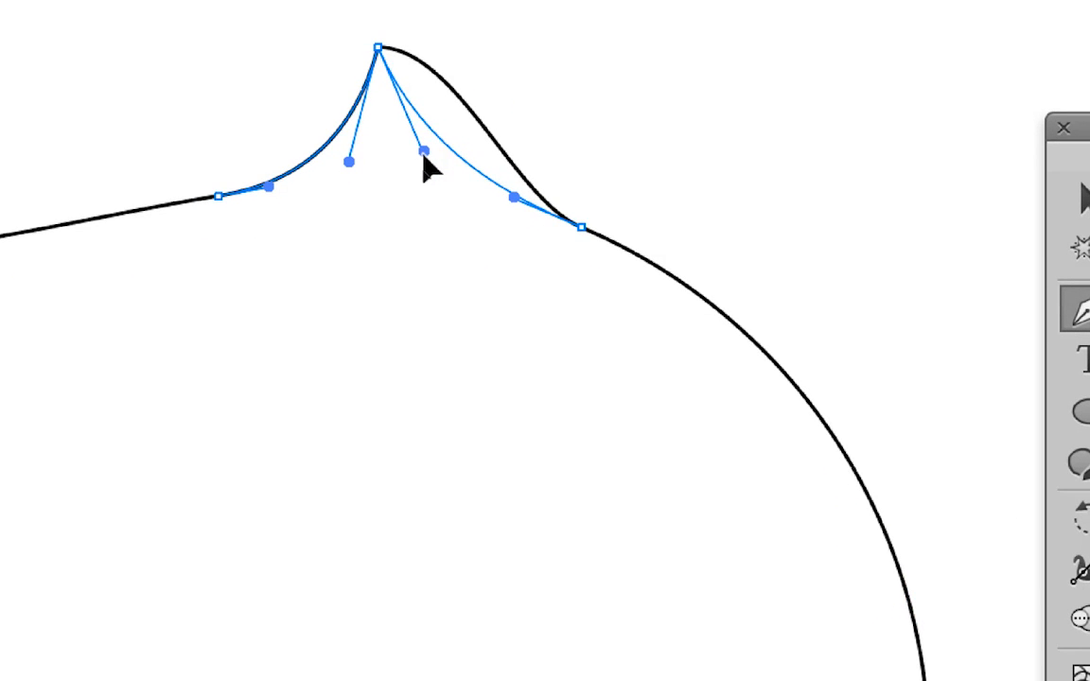
pyautogui.moveTo(426, 168); pyautogui.dragTo(425, 166)
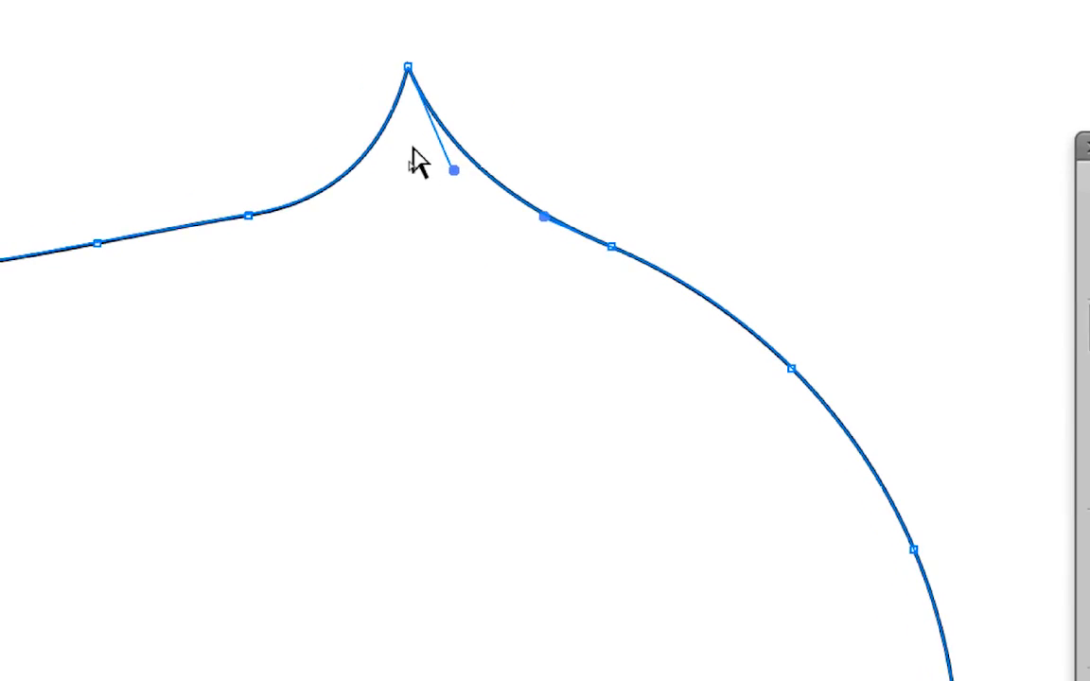
# - Select the curve segments on either side of the peak in turn to examine each one's independent handle
pyautogui.click(351, 115)
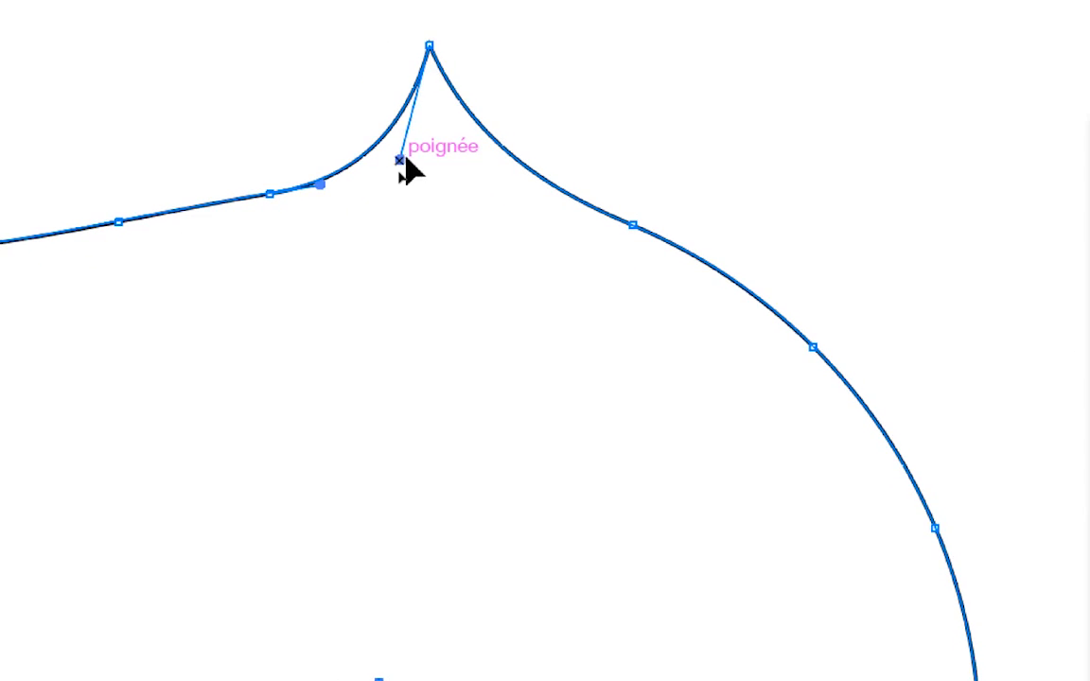
pyautogui.moveTo(402, 161)
pyautogui.mouseDown()
pyautogui.moveTo(413, 157)
pyautogui.moveTo(401, 160)
pyautogui.mouseUp()
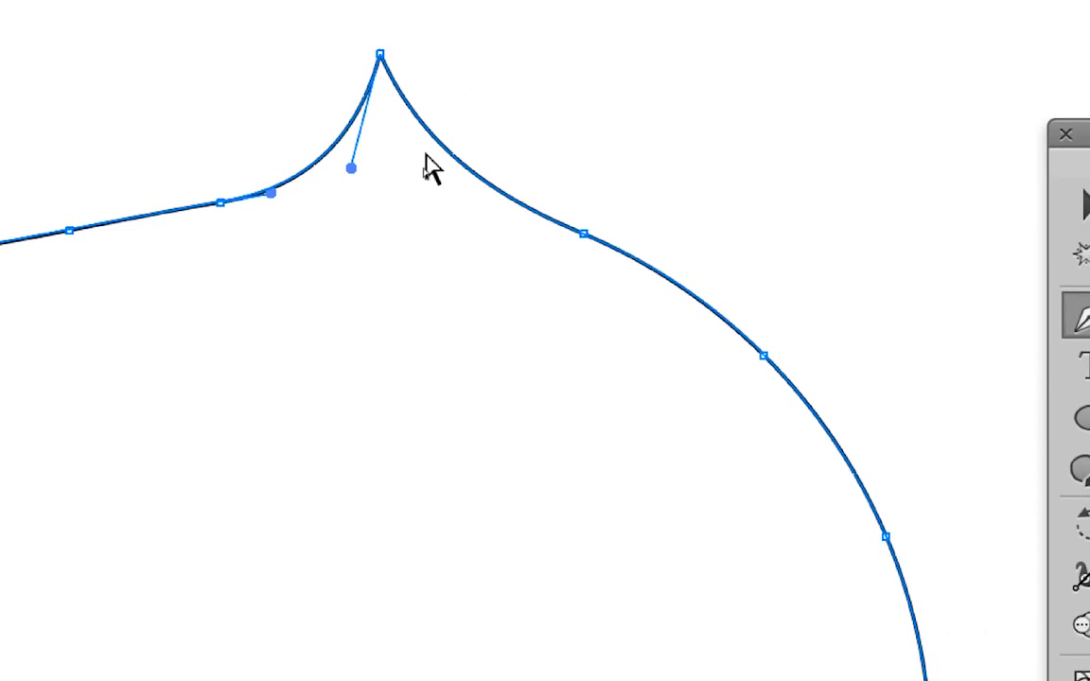
pyautogui.click(437, 125)
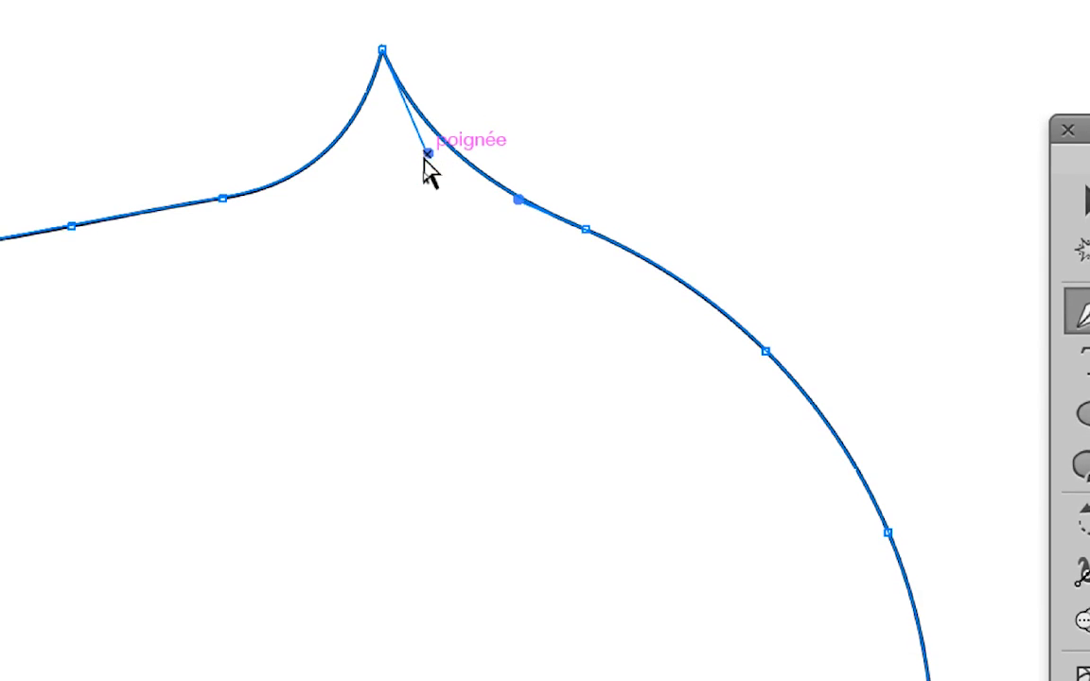
pyautogui.moveTo(426, 177)
pyautogui.mouseDown()
pyautogui.moveTo(422, 193)
pyautogui.moveTo(424, 167)
pyautogui.mouseUp()
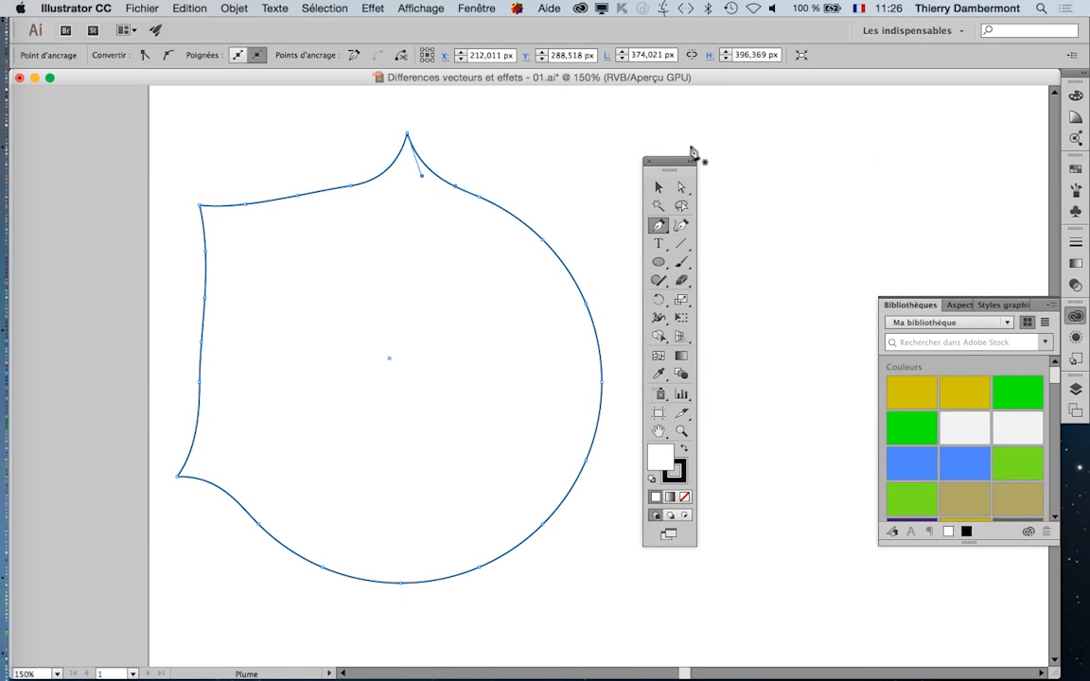
# - Move the floating tool palette farther away from the shape and bring the whole artboard into view
pyautogui.moveTo(677, 166); pyautogui.dragTo(794, 140)
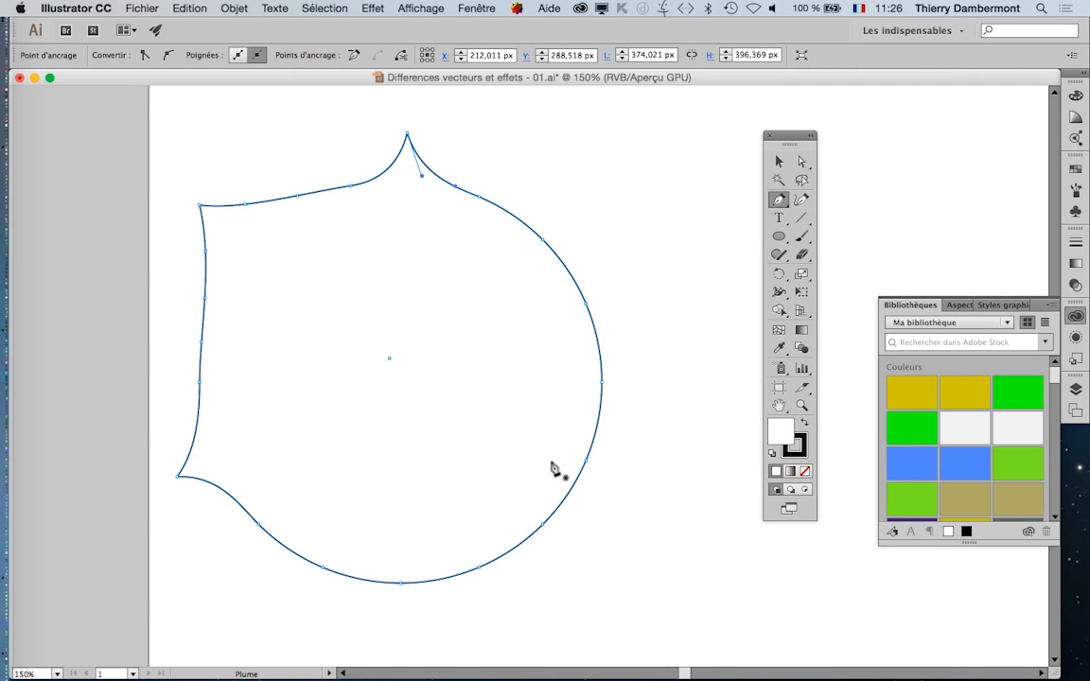
pyautogui.press('super+minus')
pyautogui.press('super+minus')
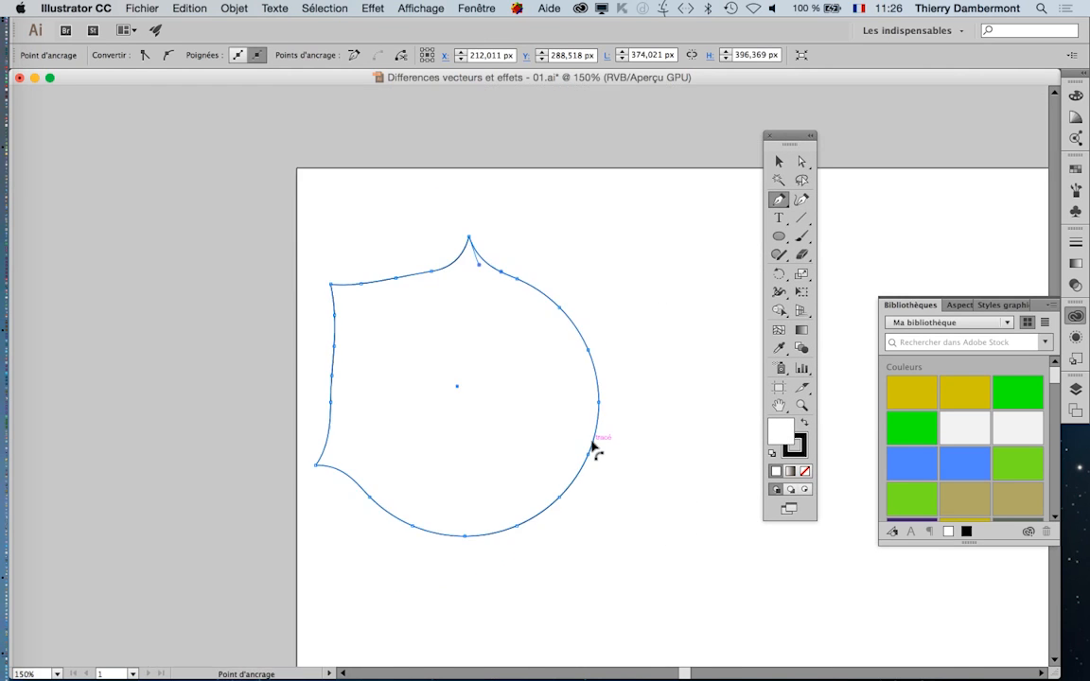
pyautogui.moveTo(532, 427); pyautogui.dragTo(312, 309)
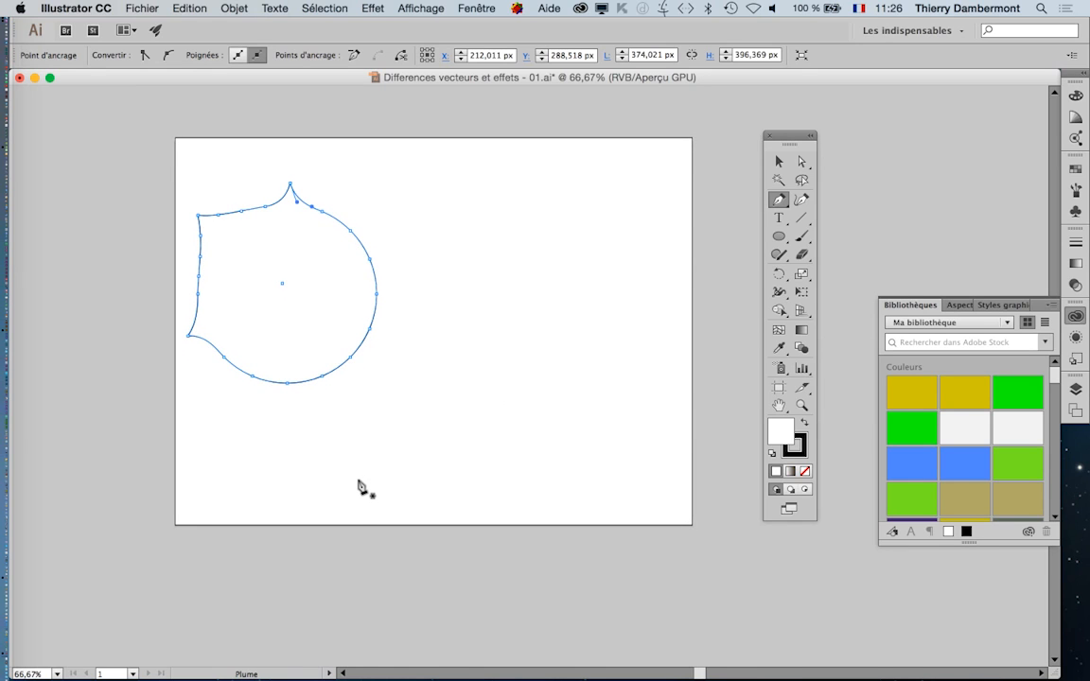
# - Delete the three upper intermediate anchor points on the shape's left edge and the one just left of the peak with the Pen tool
pyautogui.scroll(3, 200, 285)
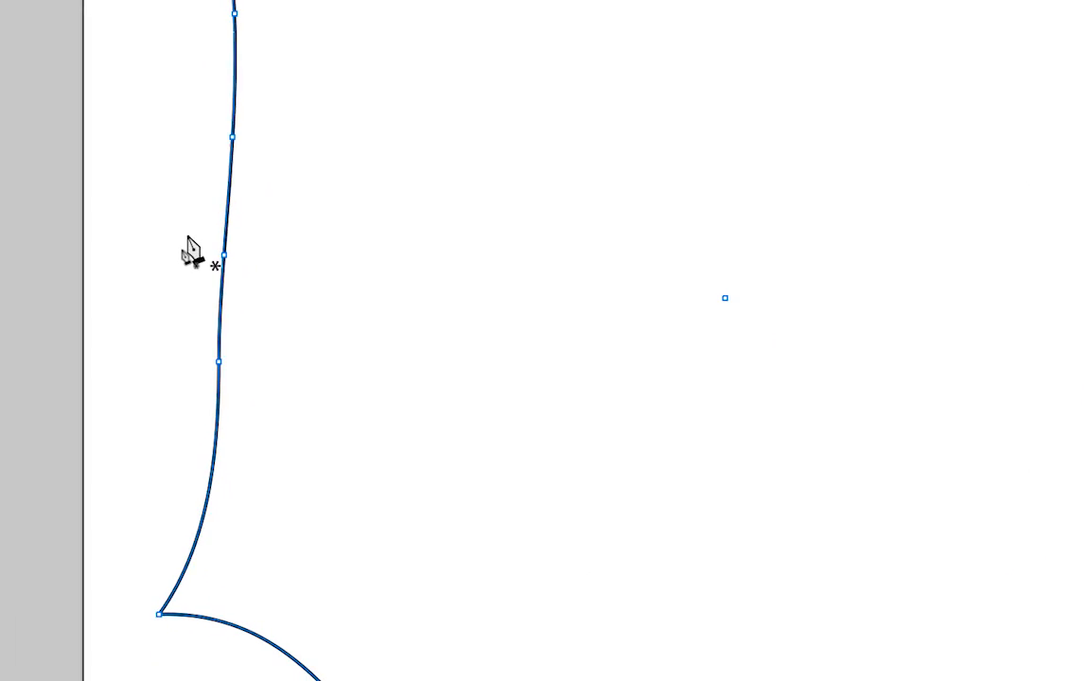
pyautogui.click(223, 256)
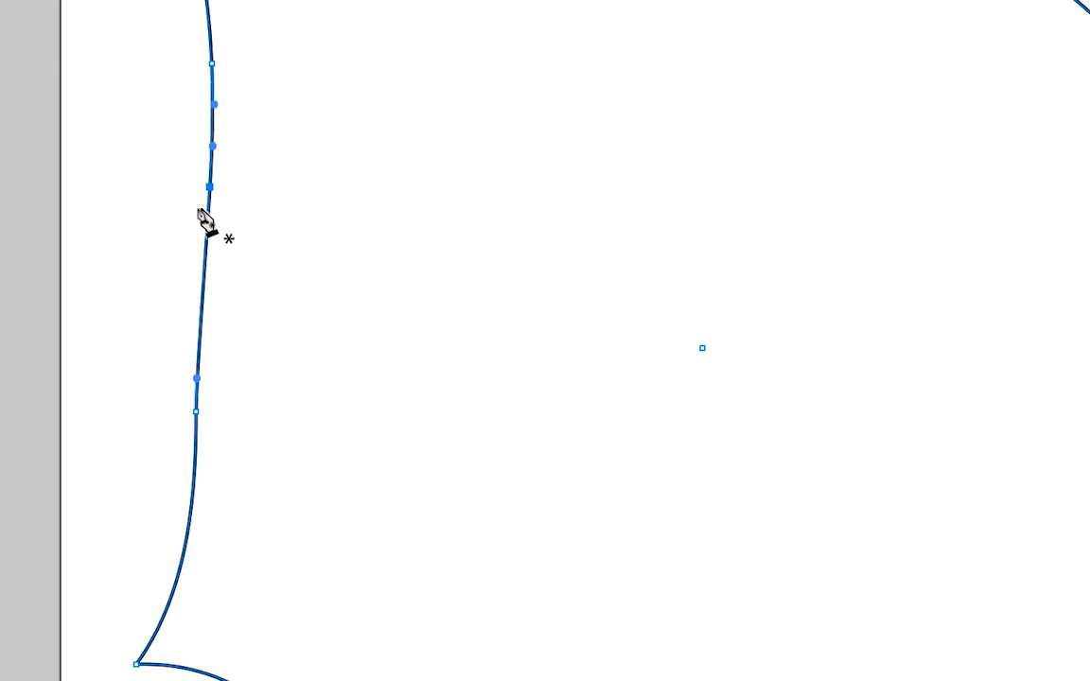
pyautogui.click(209, 188)
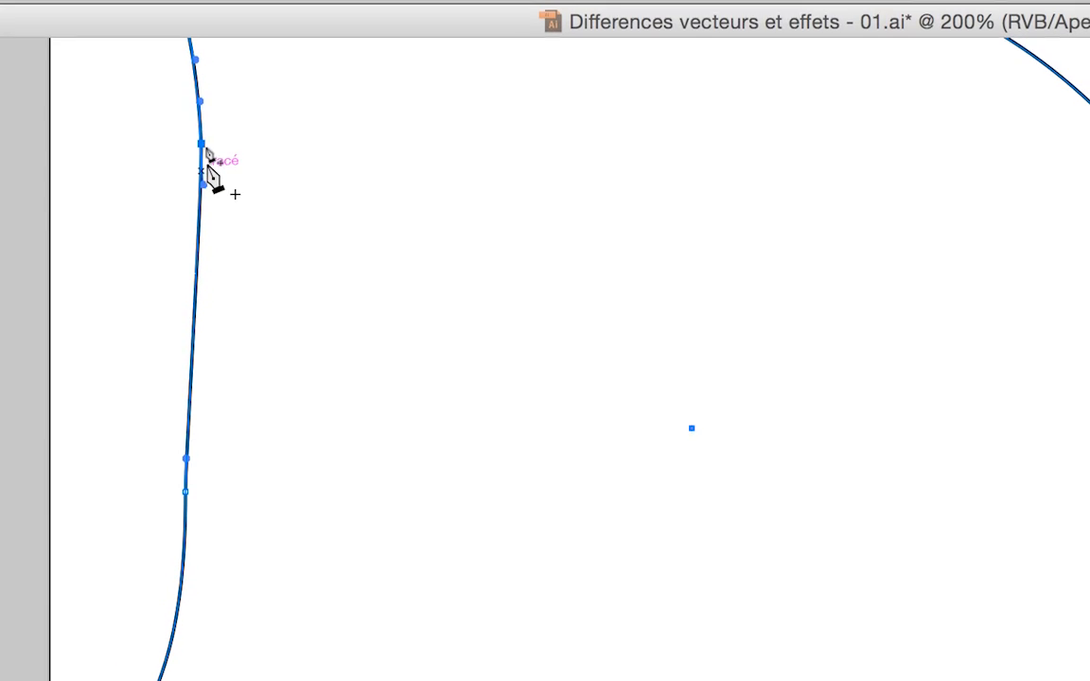
pyautogui.click(202, 145)
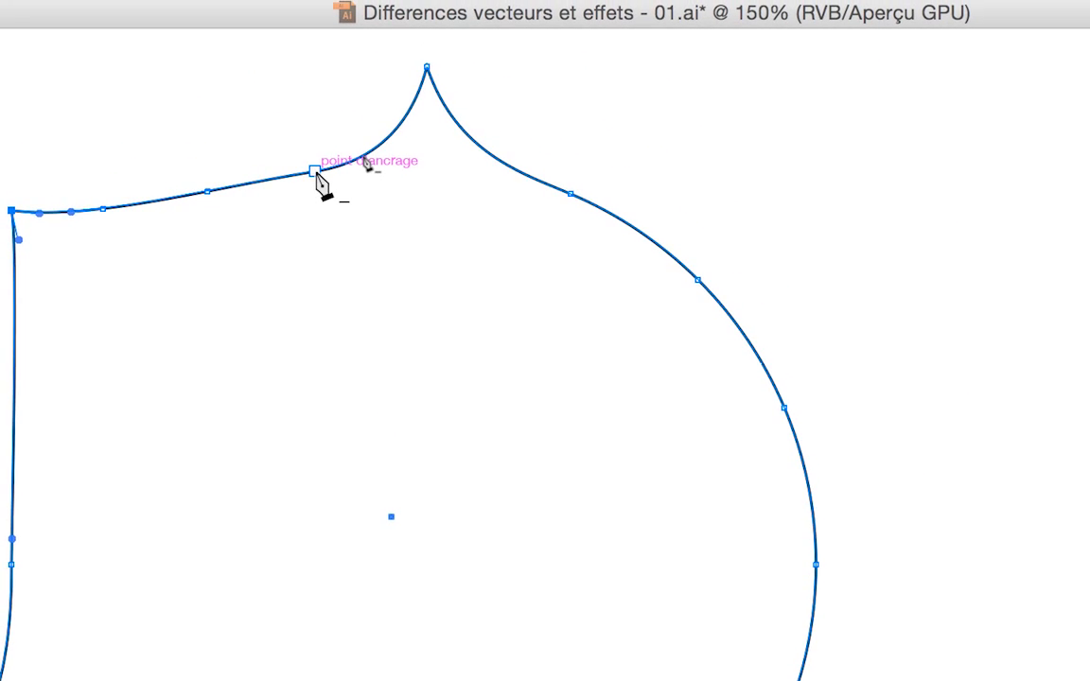
pyautogui.click(318, 138)
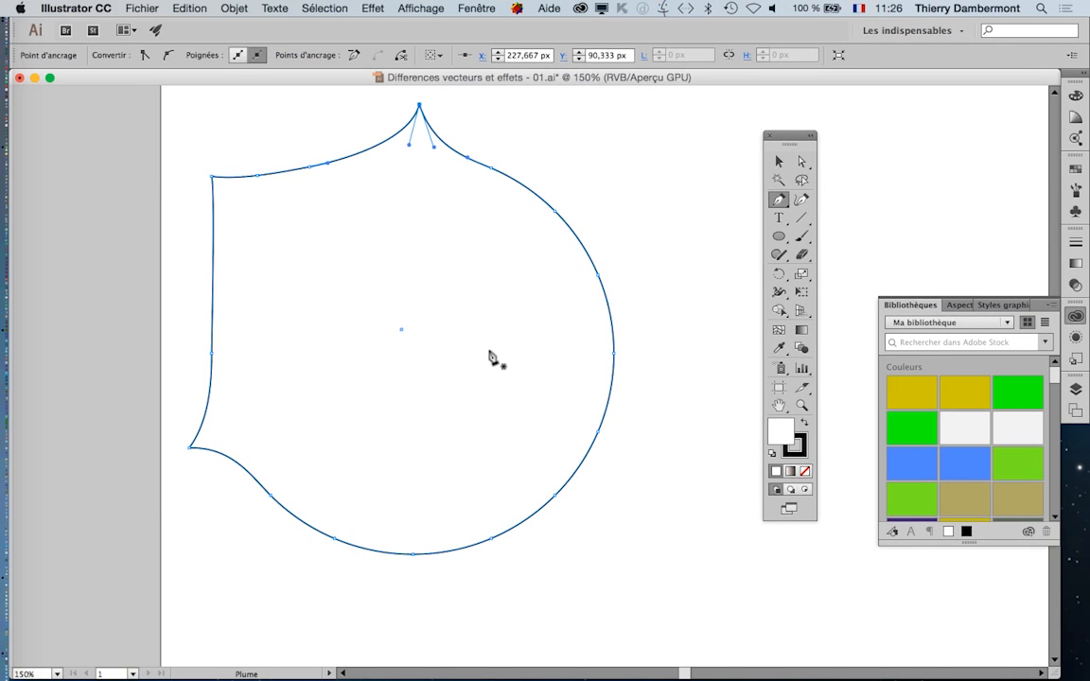
# - Save the document as a new Adobe Illustrator file named "Differences vecteurs et effets - 02.ai" in the same folder
pyautogui.click(142, 9)
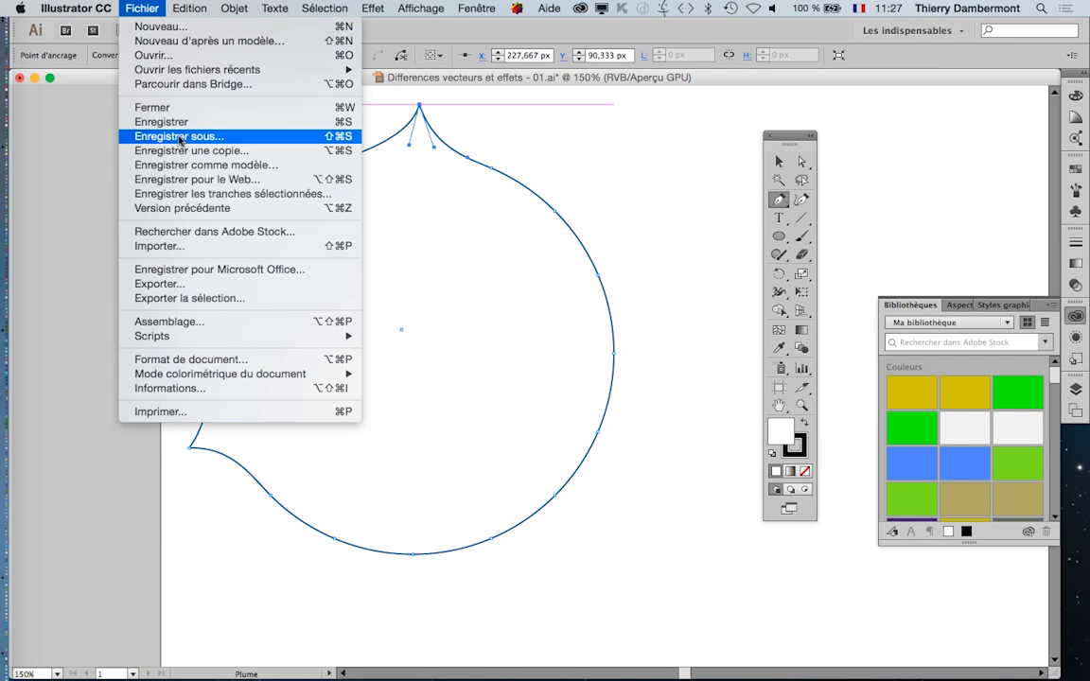
pyautogui.click(160, 136)
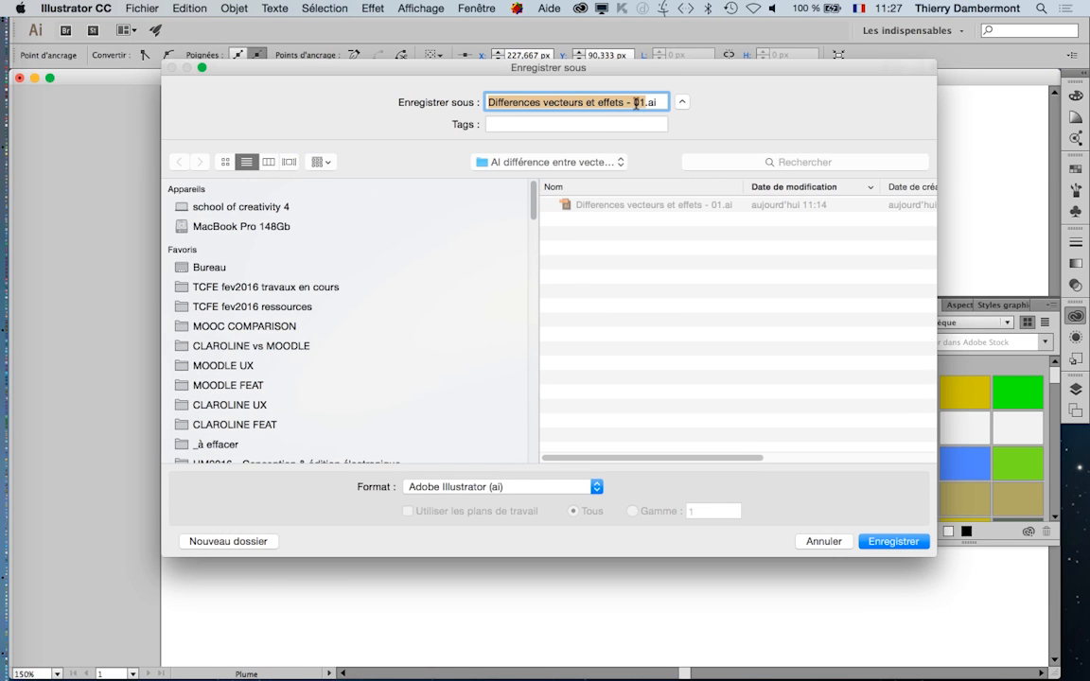
pyautogui.click(642, 103)
pyautogui.write('2')
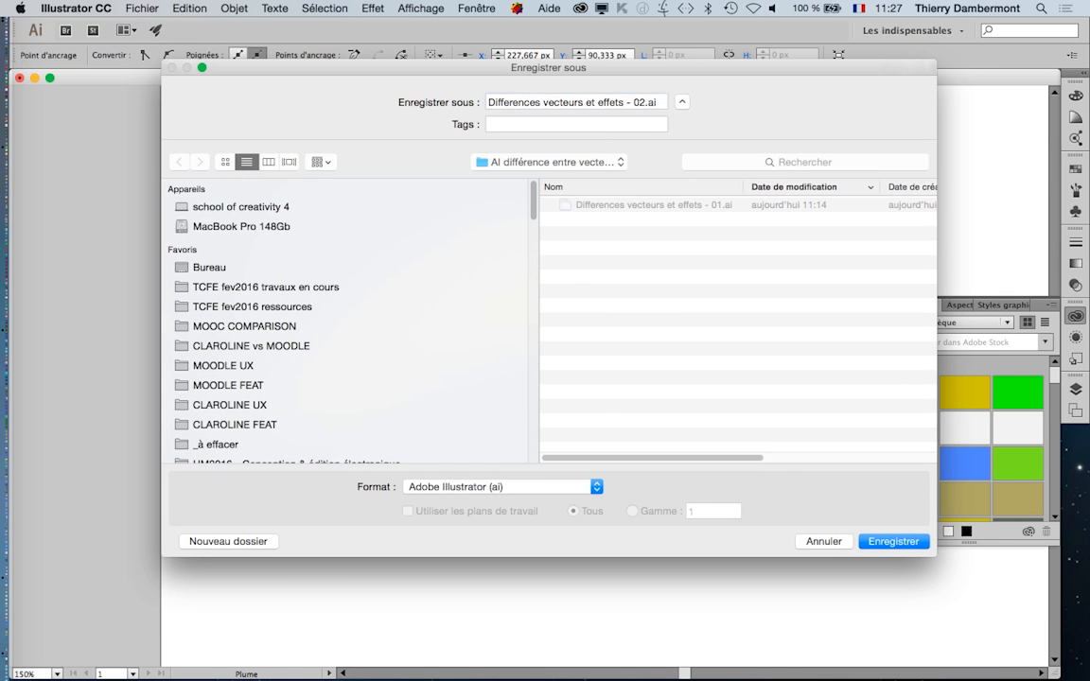
pyautogui.press('Return')
pyautogui.click(738, 592)
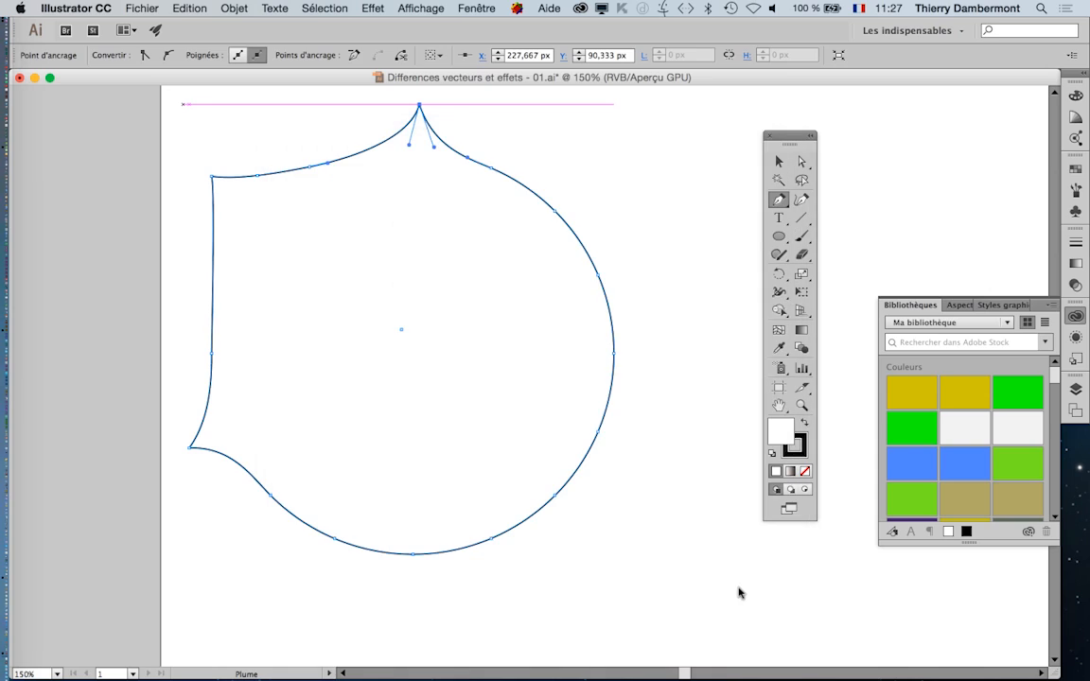